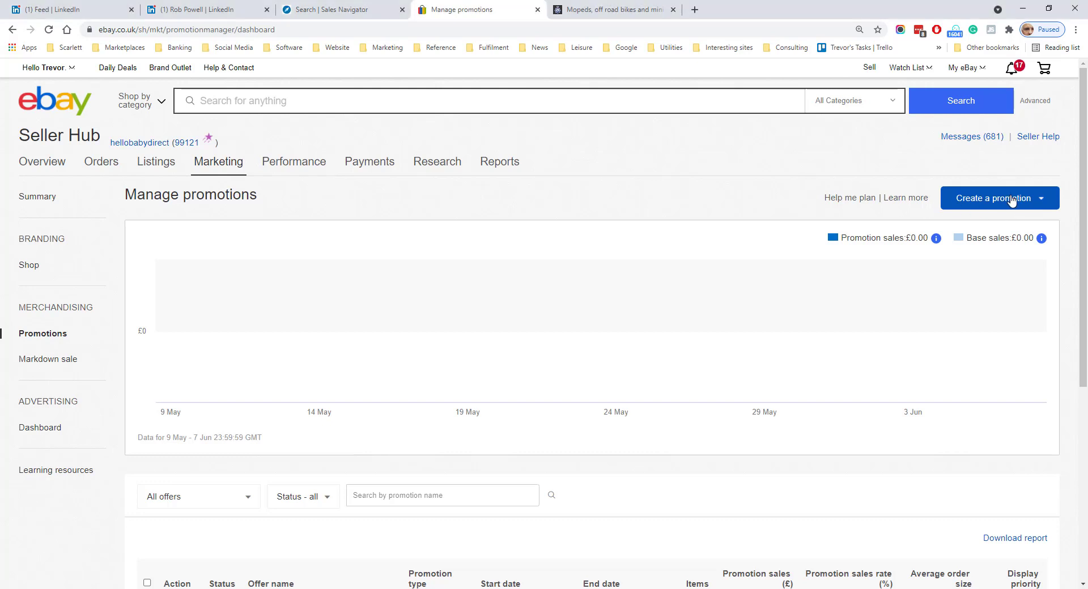
- Start a new order discount promotion and look through the available offer types
click(991, 202)
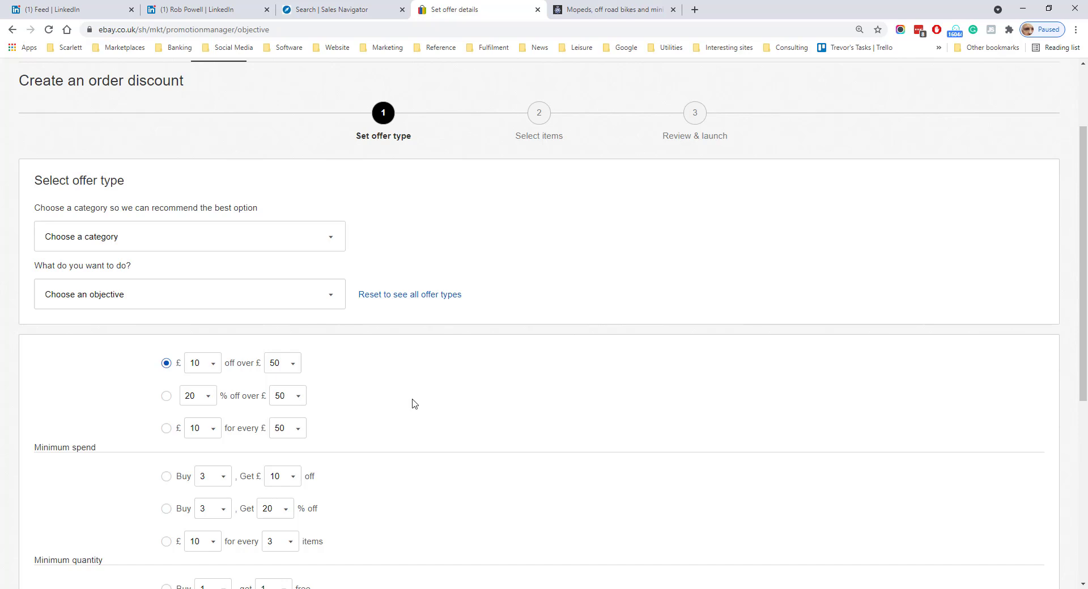
scroll(400, 424, down, 2)
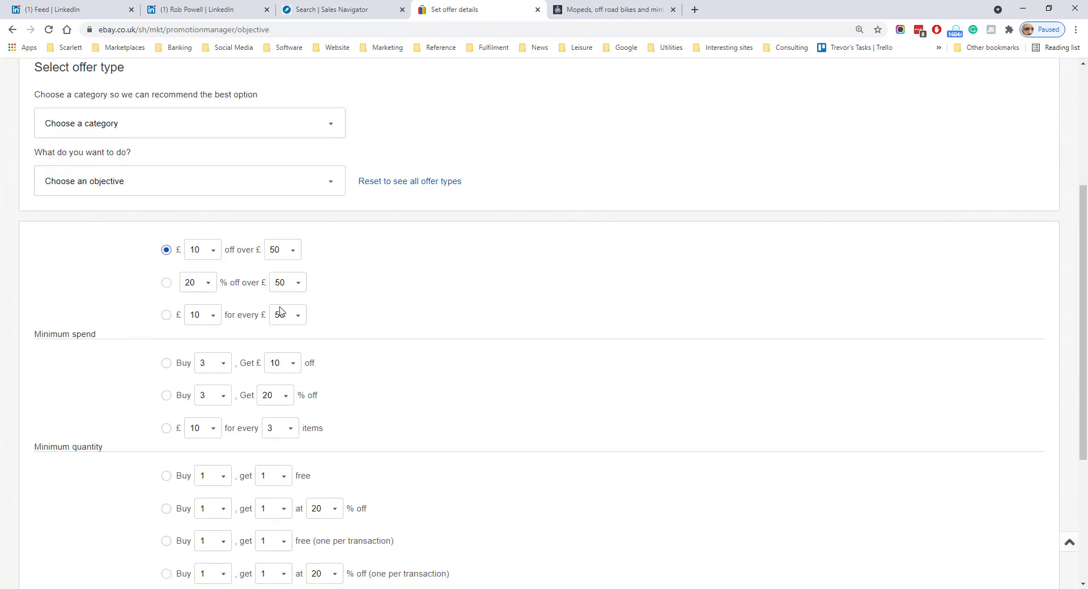
scroll(267, 394, down, 3)
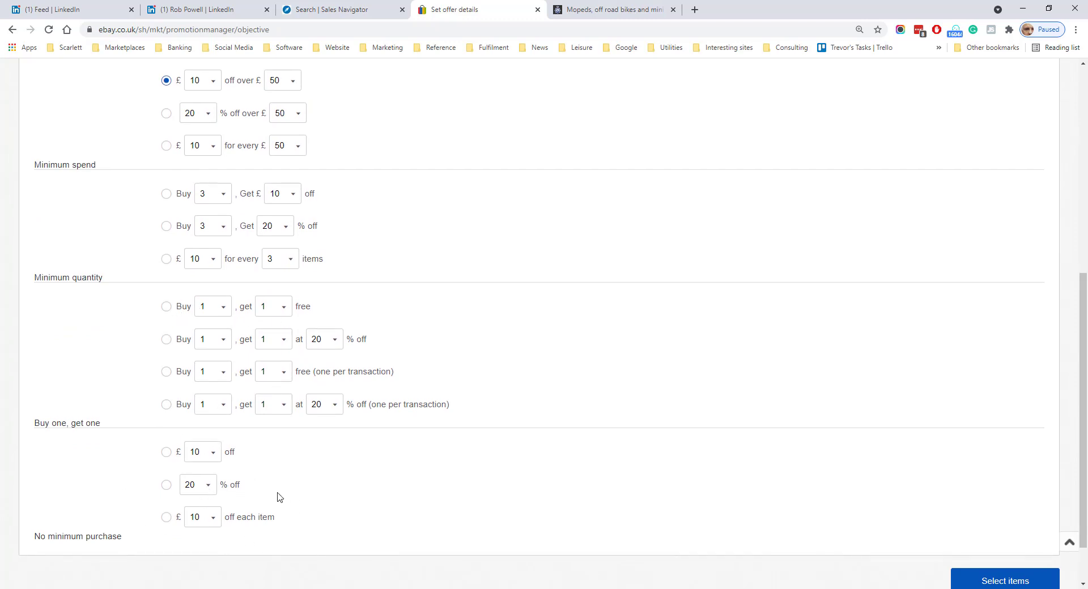
scroll(271, 473, up, 5)
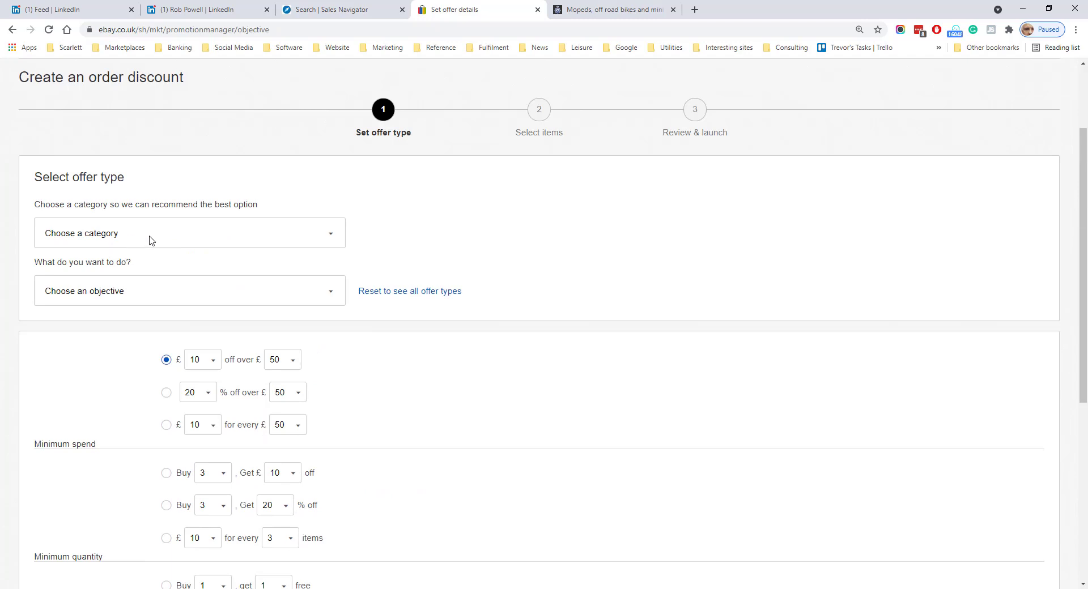
- Set the objective to Move older items and the category to Collectables, Art and Antiques, then proceed with Buy 3, Get 20% off
click(135, 297)
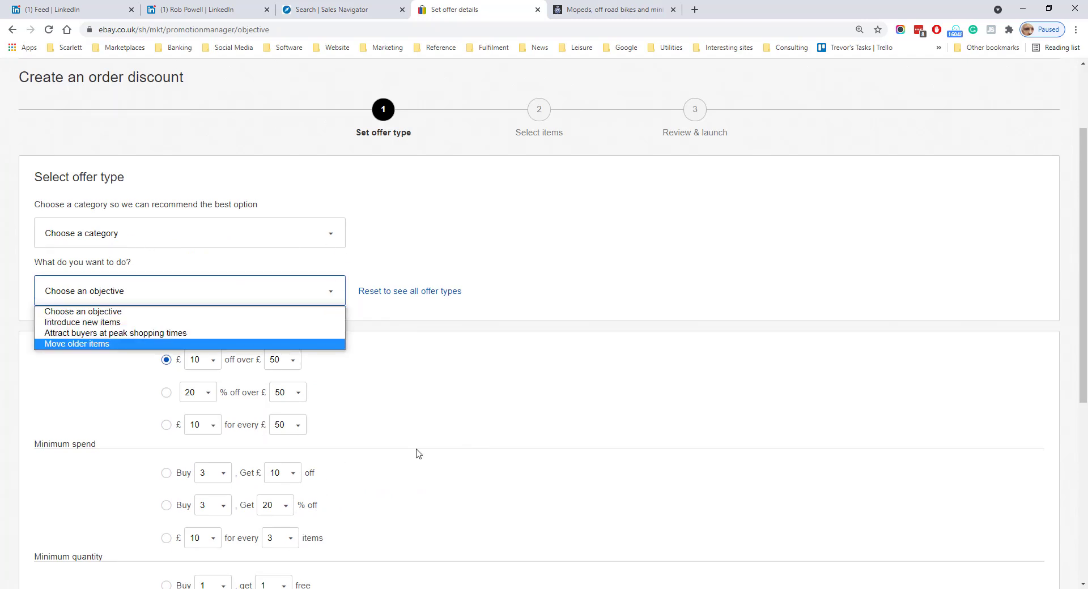
click(67, 344)
click(116, 241)
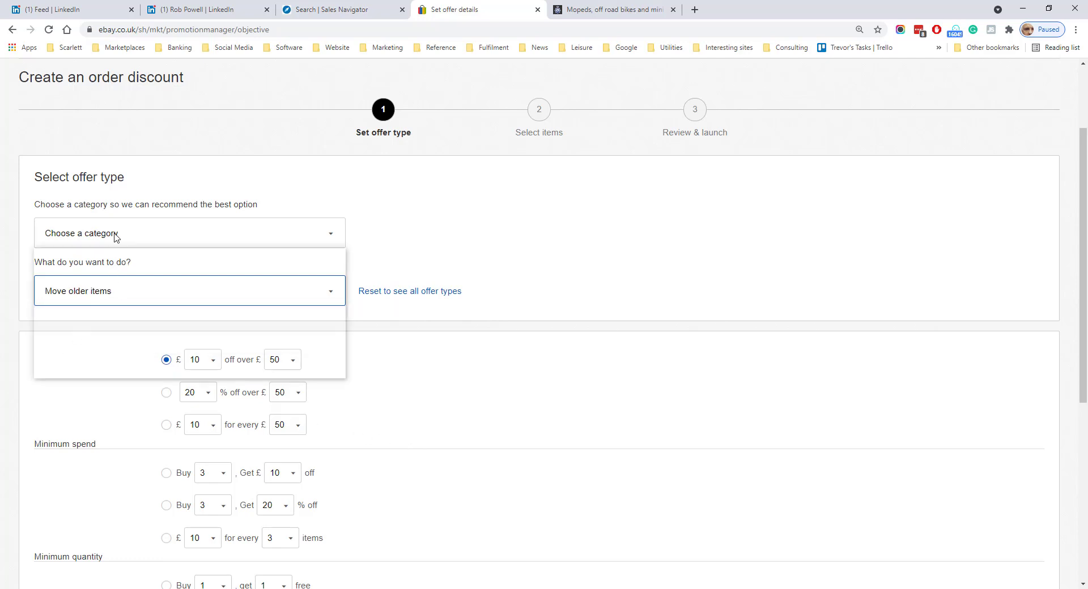
click(107, 264)
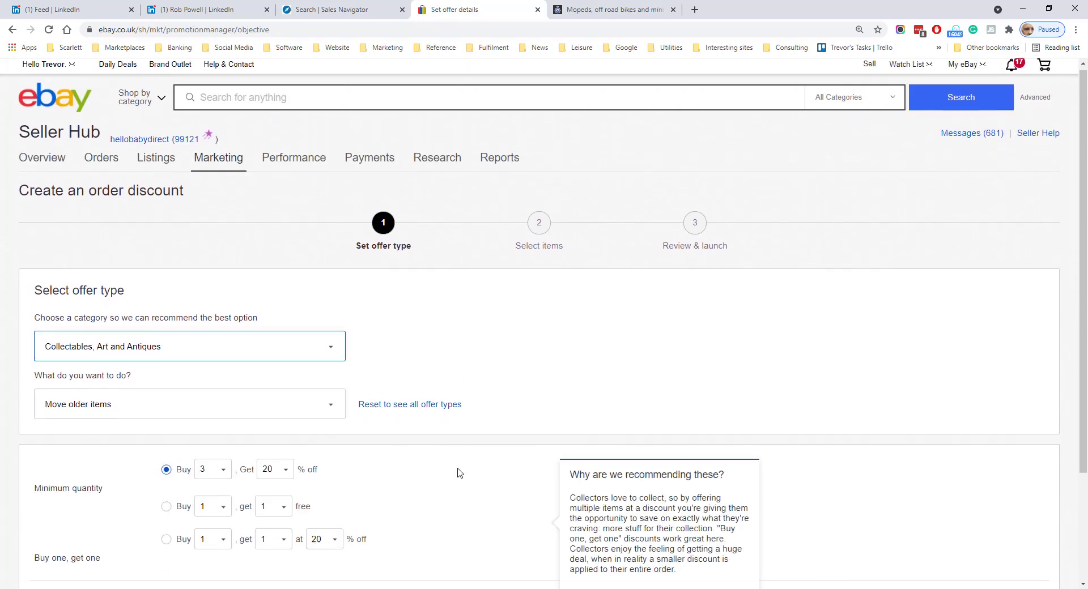
scroll(459, 476, down, 2)
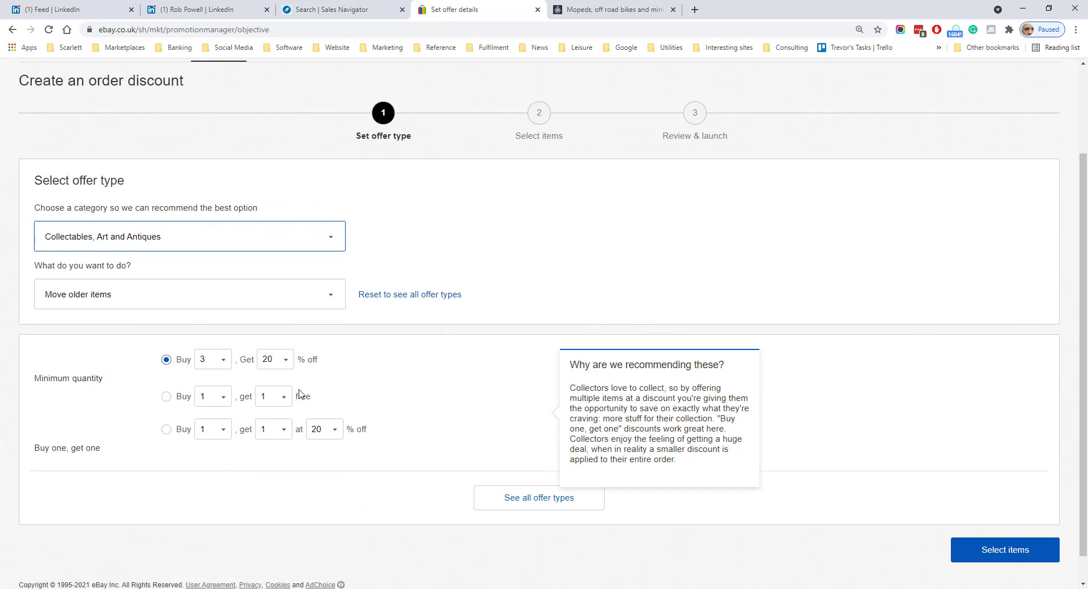
click(1005, 550)
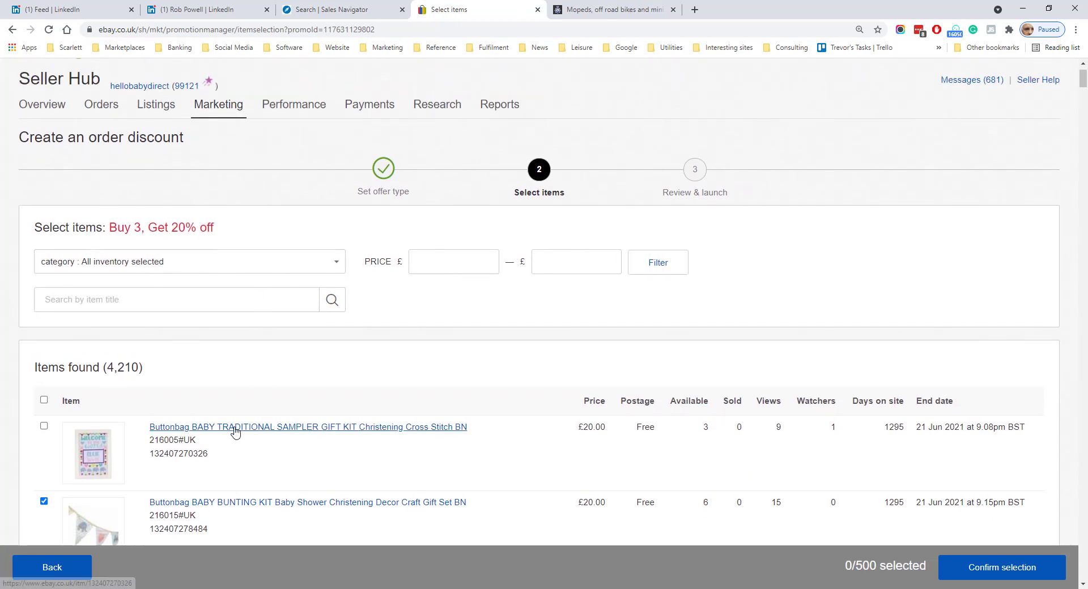
- Tick the Buttonbag sampler gift kit for the discount, then go back to the offer type stage
scroll(236, 435, down, 2)
click(44, 314)
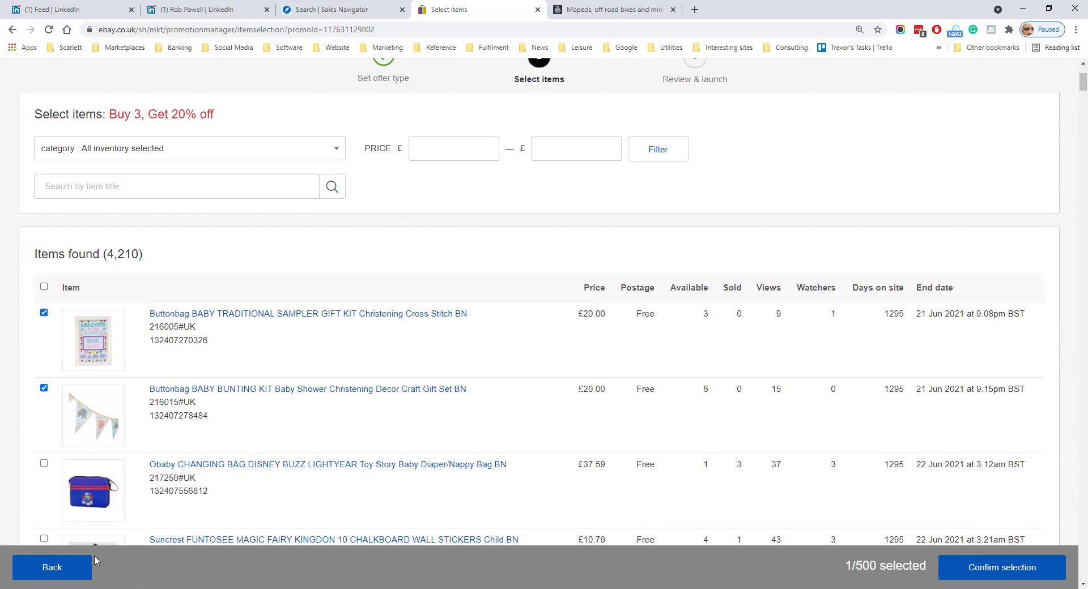
click(55, 573)
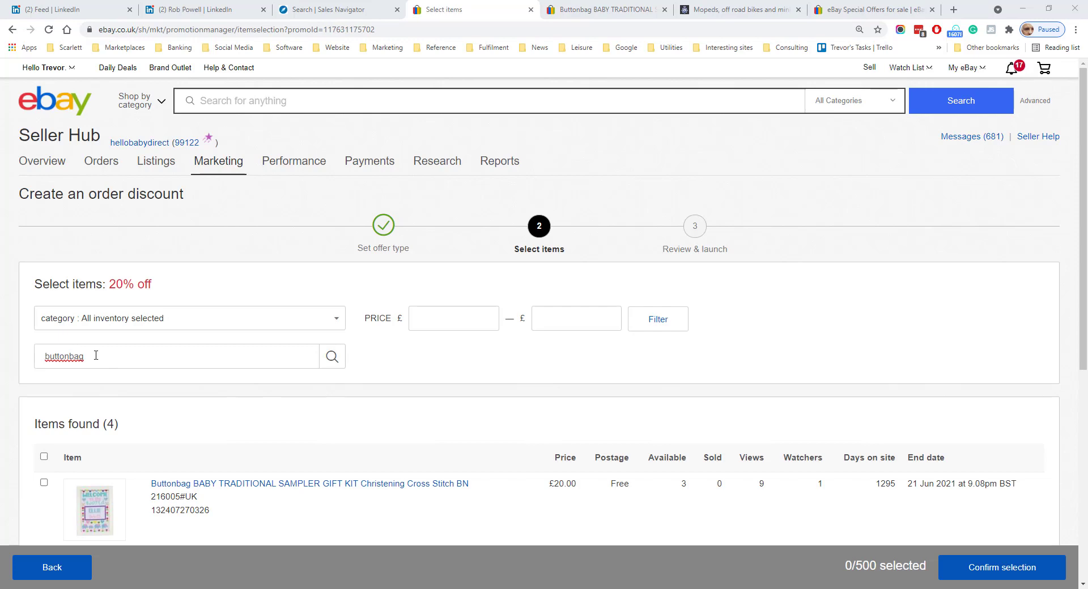
- Include all items found for buttonbag in the 20% off discount and confirm the selection
drag(91, 357, 31, 361)
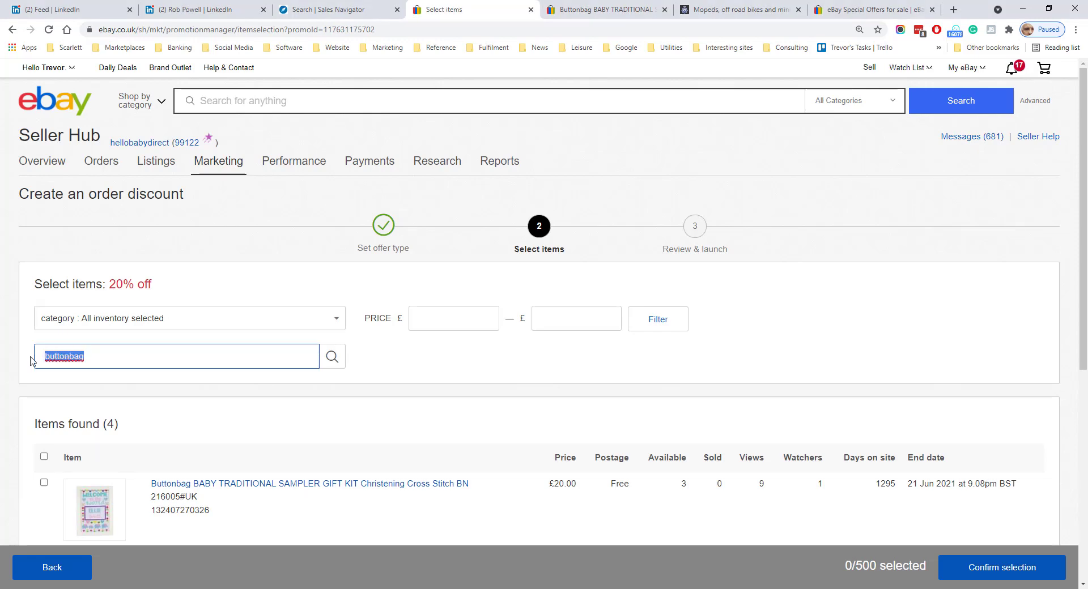
scroll(114, 374, down, 3)
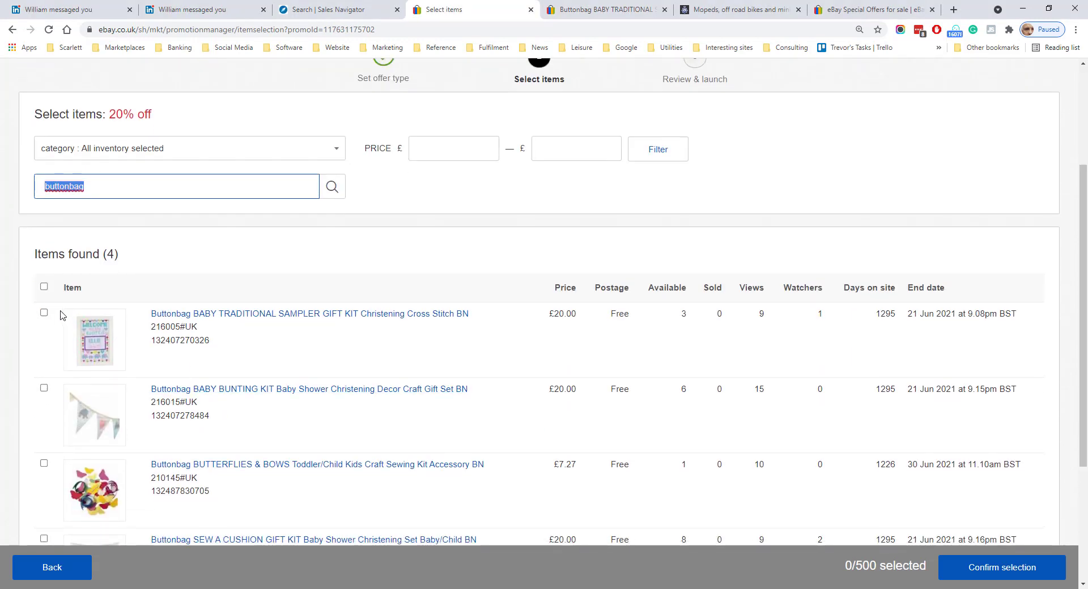
click(43, 286)
scroll(364, 408, down, 5)
scroll(366, 408, up, 4)
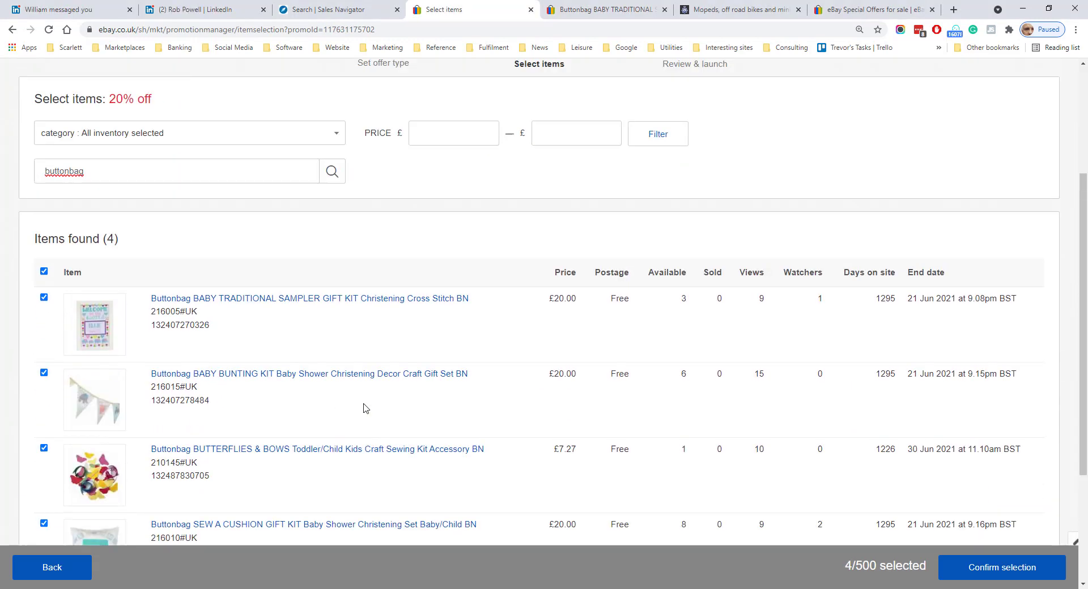
scroll(365, 408, up, 1)
scroll(551, 414, down, 2)
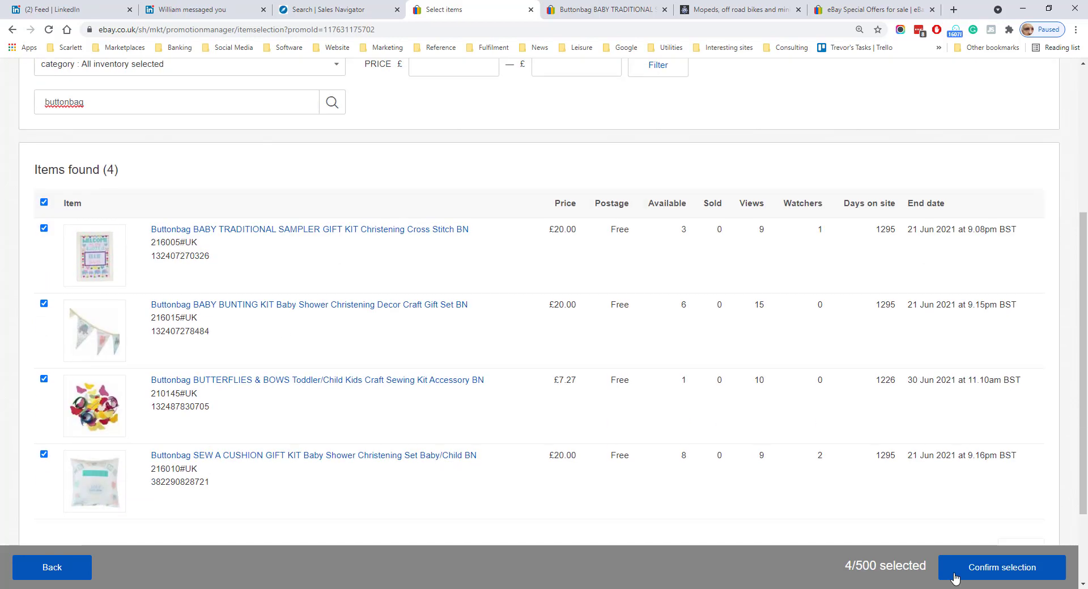
click(955, 576)
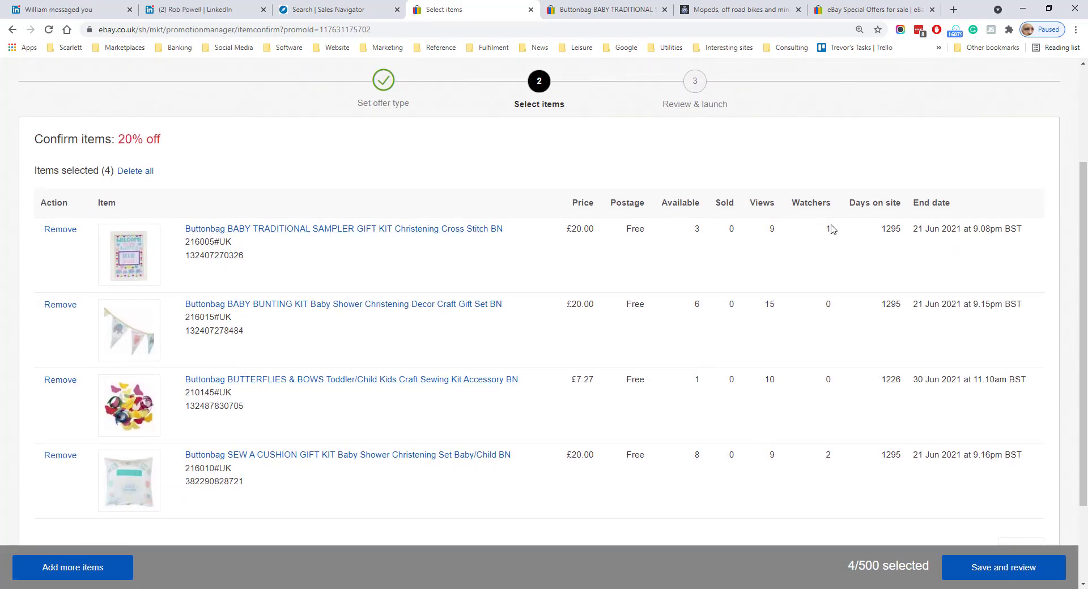
- Save the confirmed items for review and name the offer Buttonbag 20%
scroll(345, 344, up, 3)
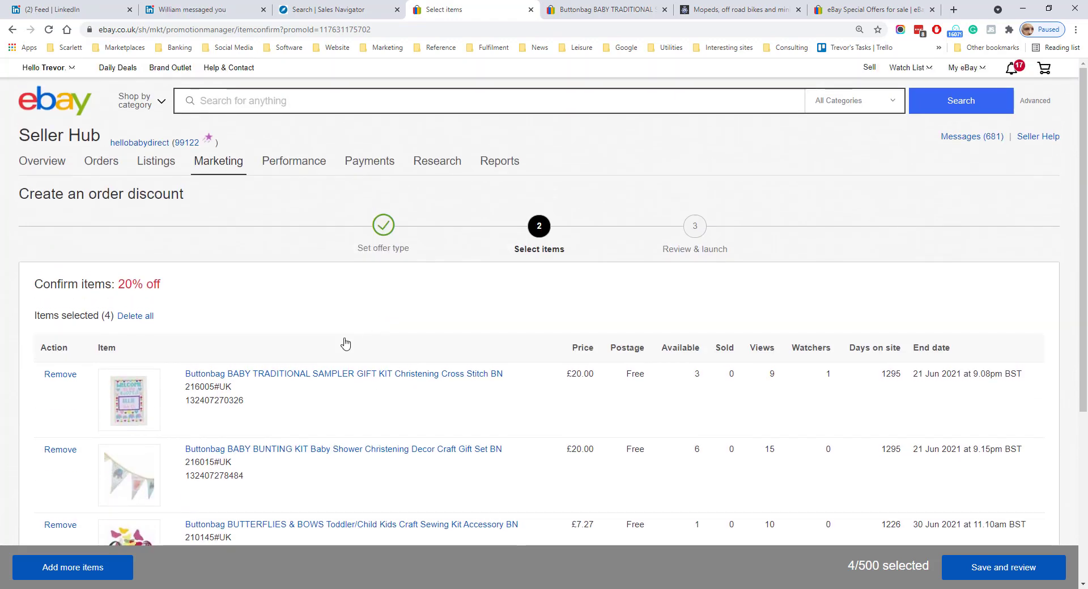
scroll(644, 388, down, 1)
click(1020, 568)
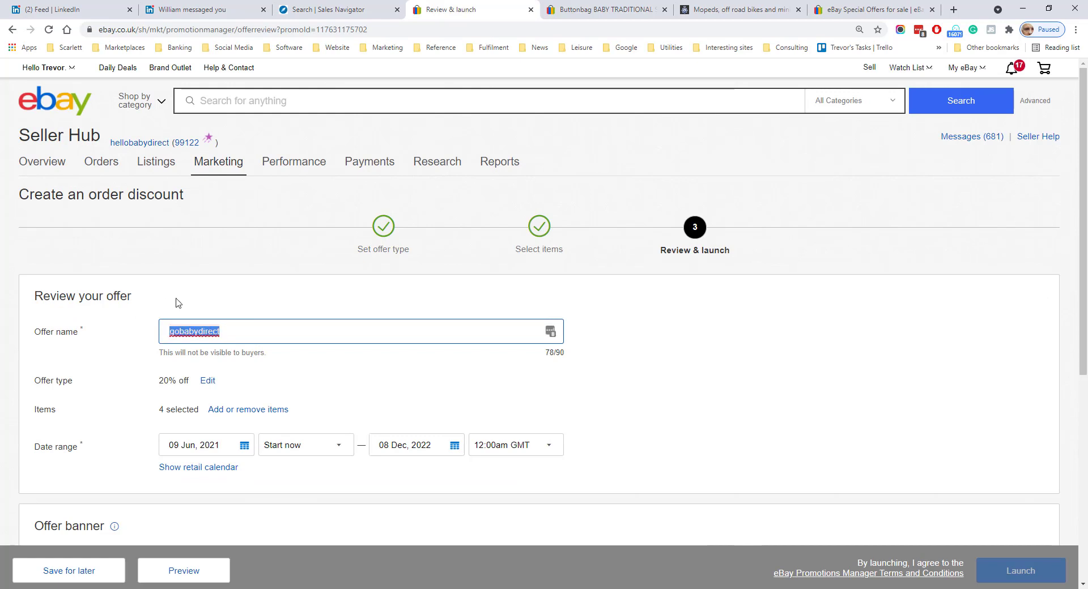
text(Butto)
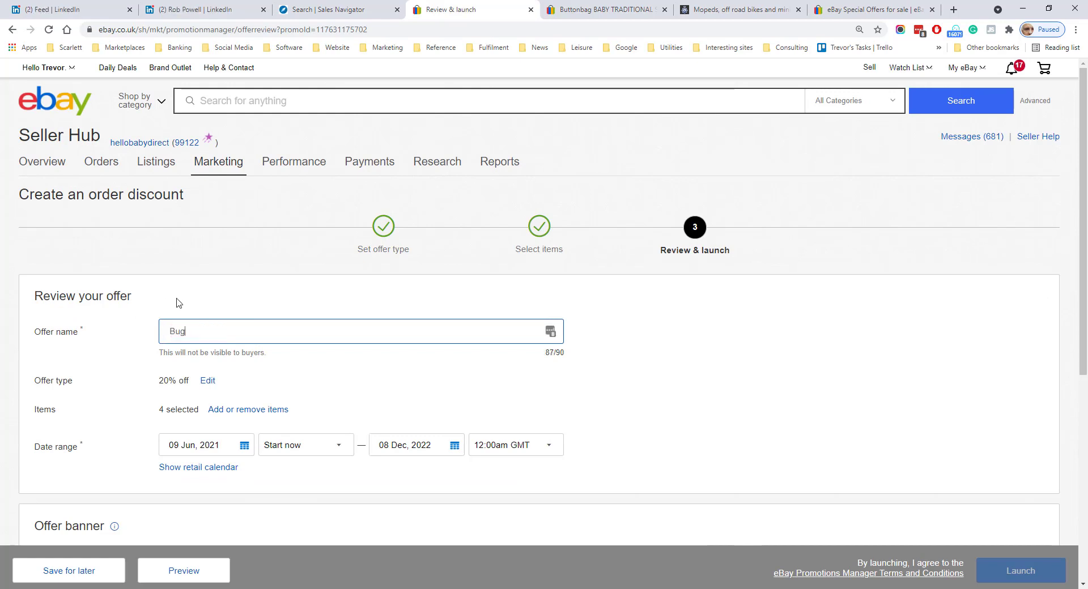
text(nbag 20)
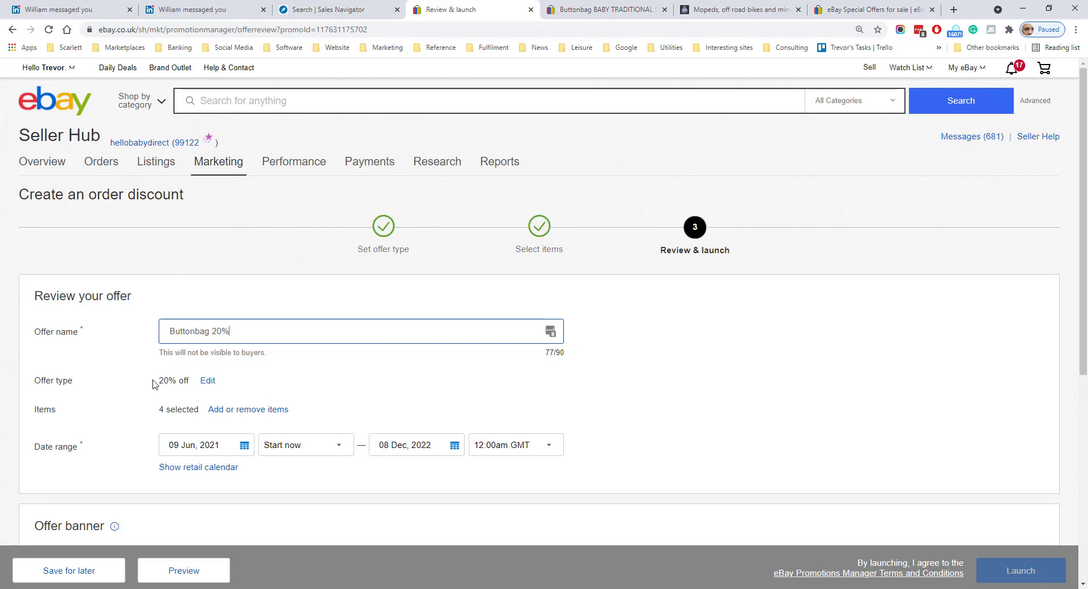
text(%)
- Enter the offer description "20% off ButtonBag products" and launch the promotion
scroll(238, 383, down, 1)
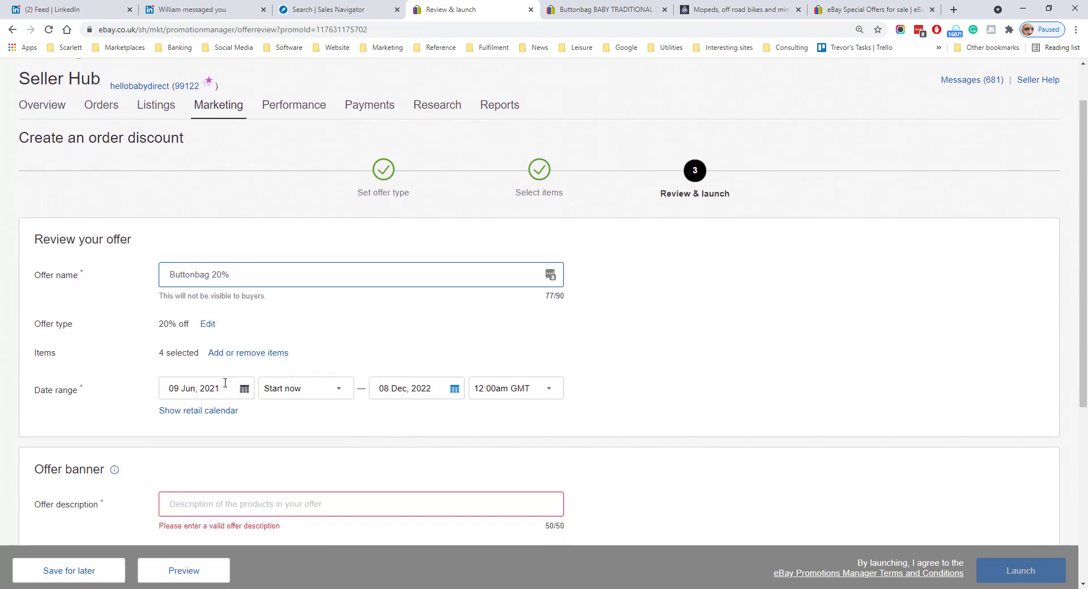
scroll(197, 381, down, 2)
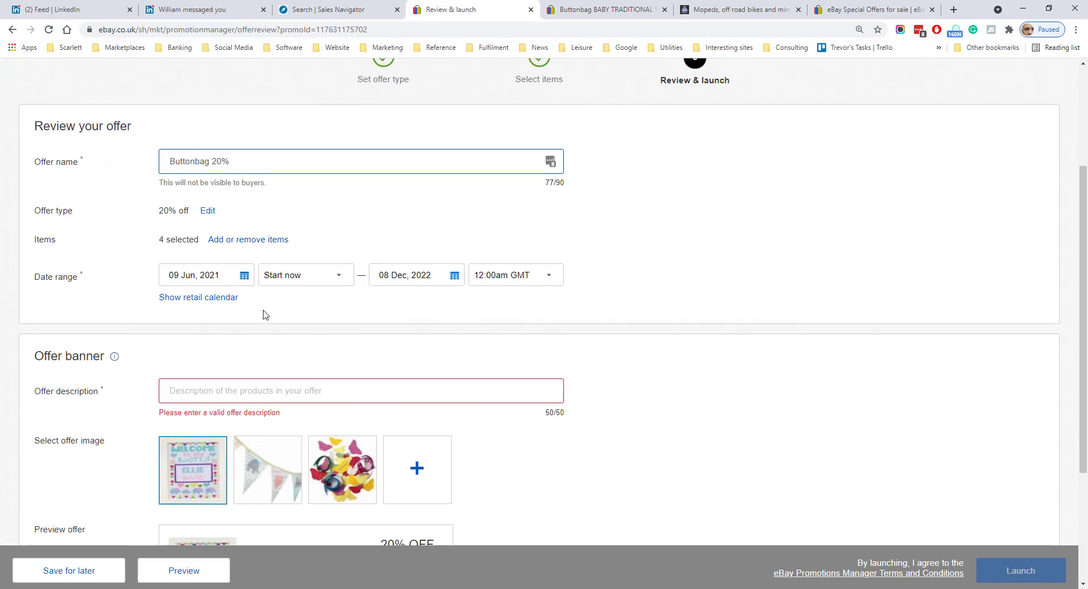
scroll(312, 342, down, 2)
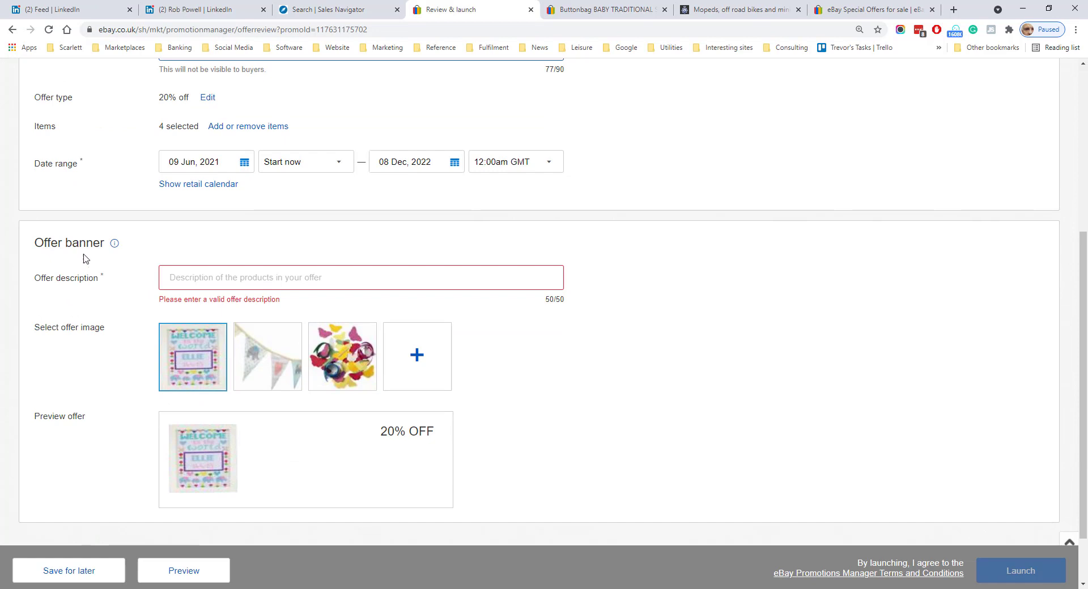
click(196, 278)
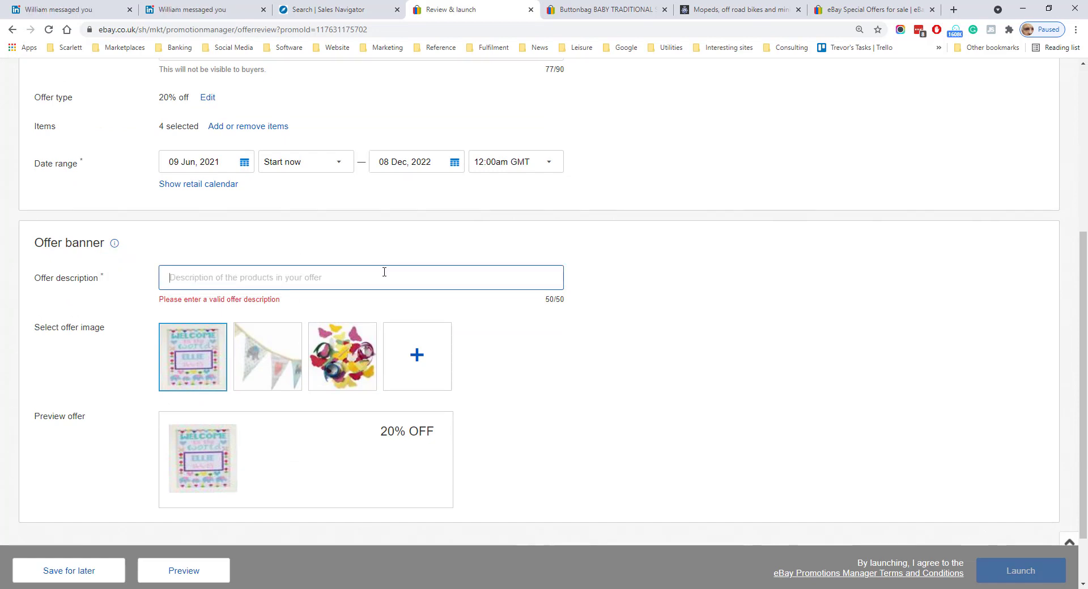
text(20% off ButtonBag products)
scroll(374, 306, down, 1)
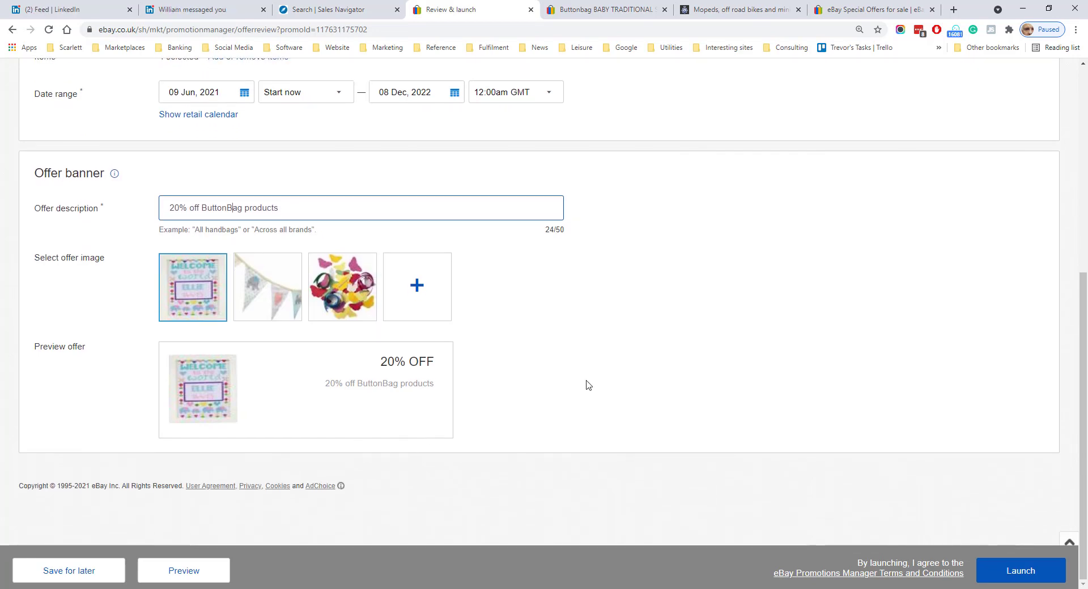
click(1046, 578)
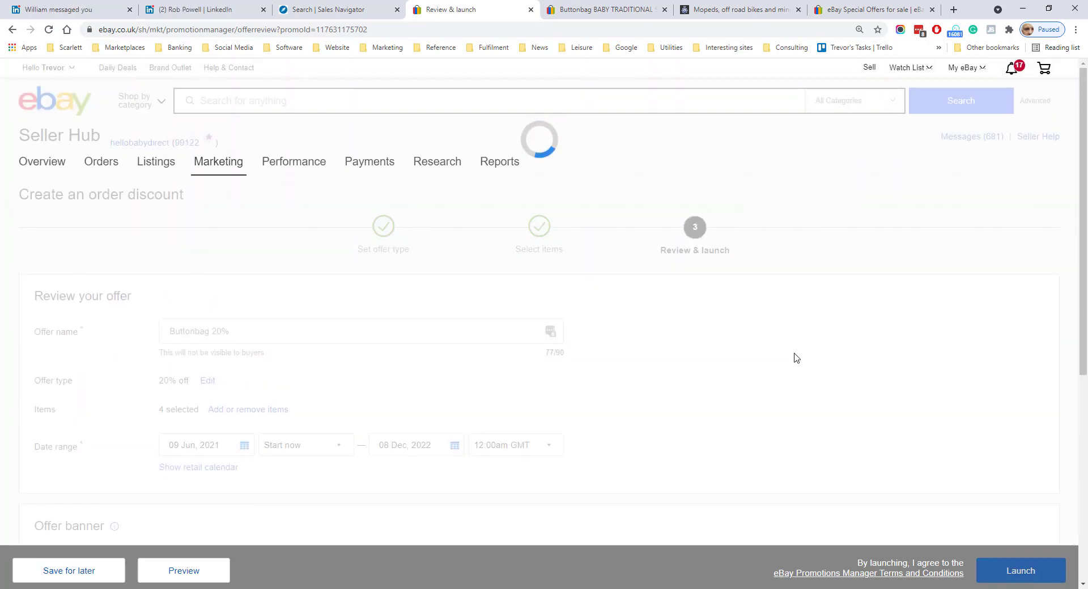
- View the buyer page of the Mam buy one, get one promotion, including its sharing option, and show all the seller's offers
scroll(331, 287, down, 4)
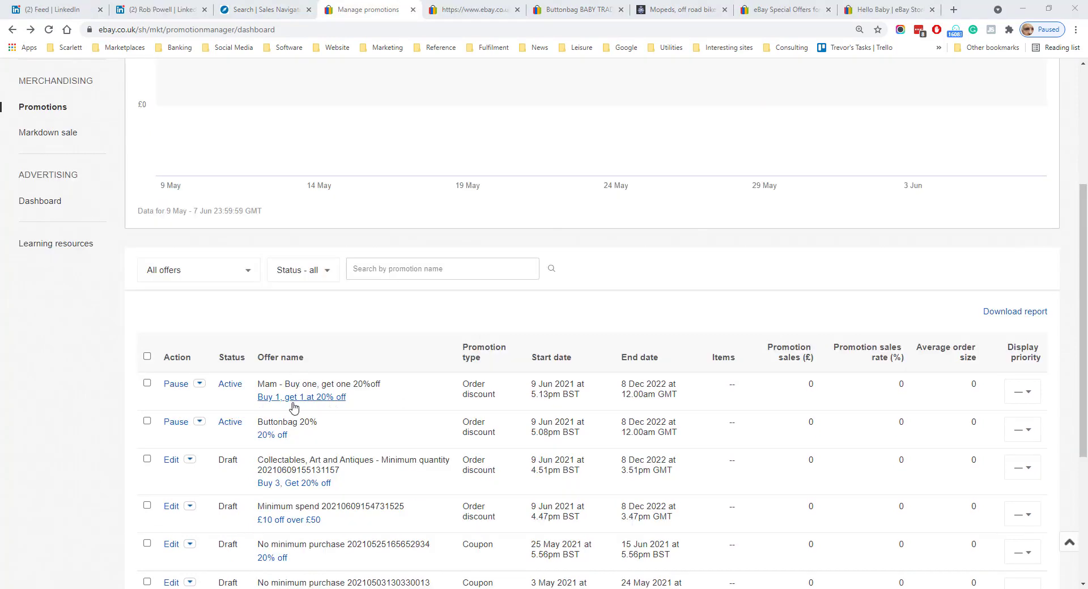
click(314, 400)
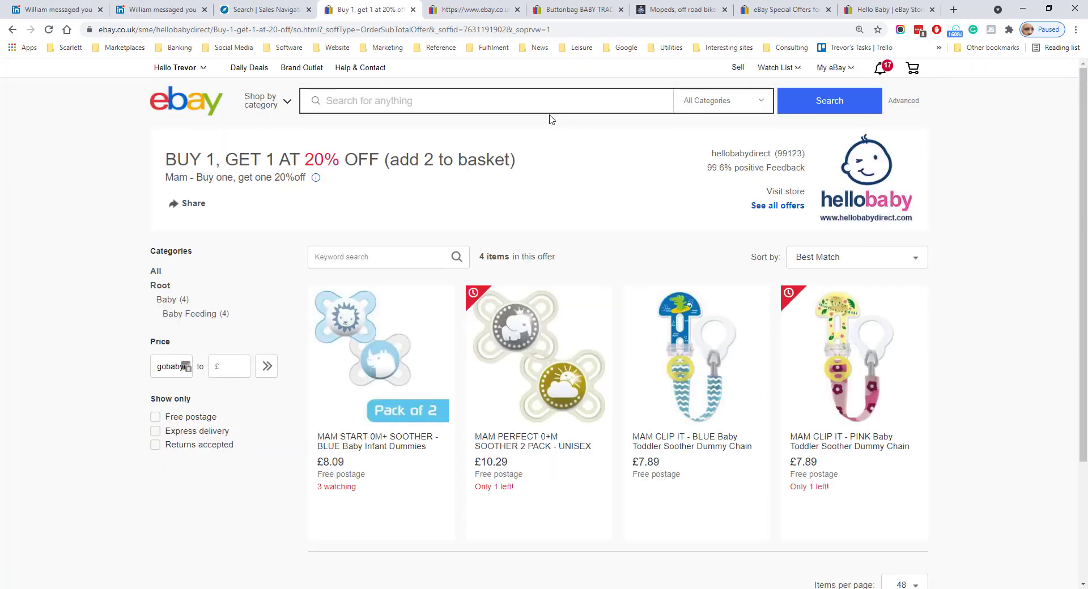
click(190, 205)
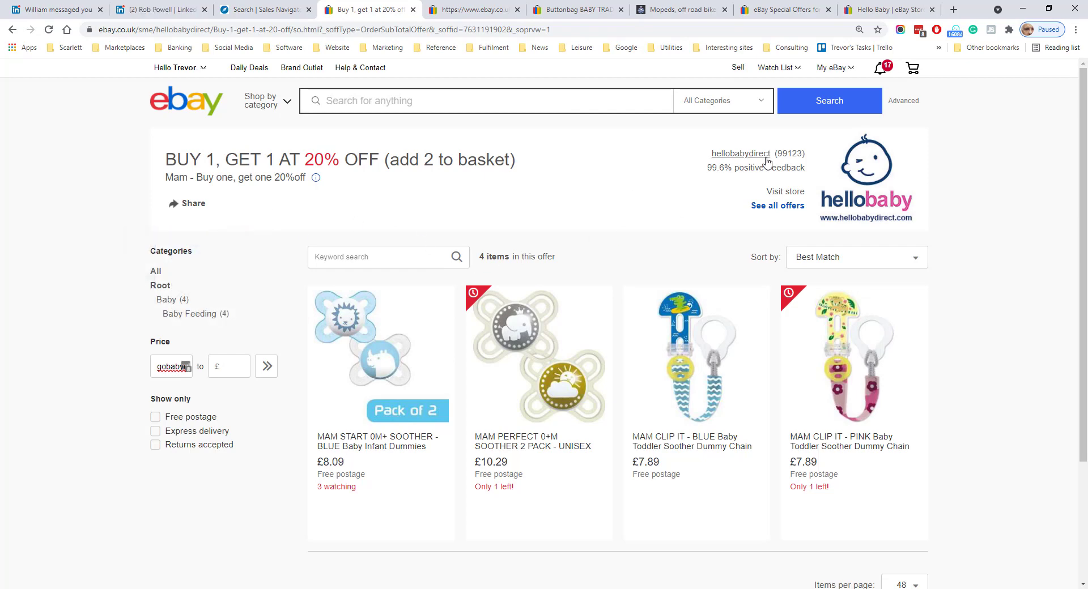
click(787, 208)
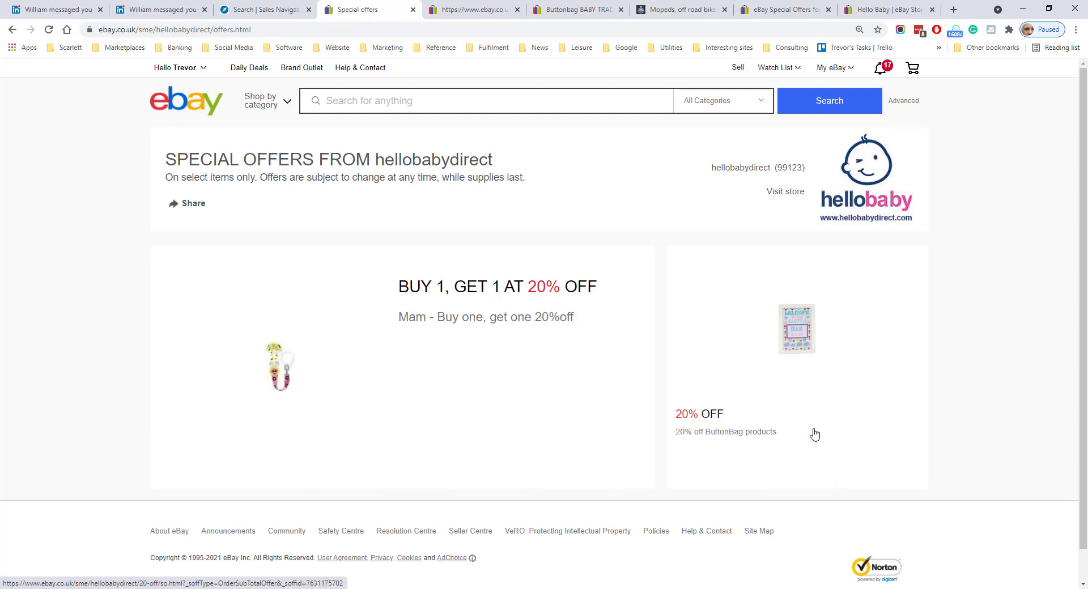
- Open the Buy 1, get 1 at 20% off offer and view the blue MAM Start soother listing
click(452, 289)
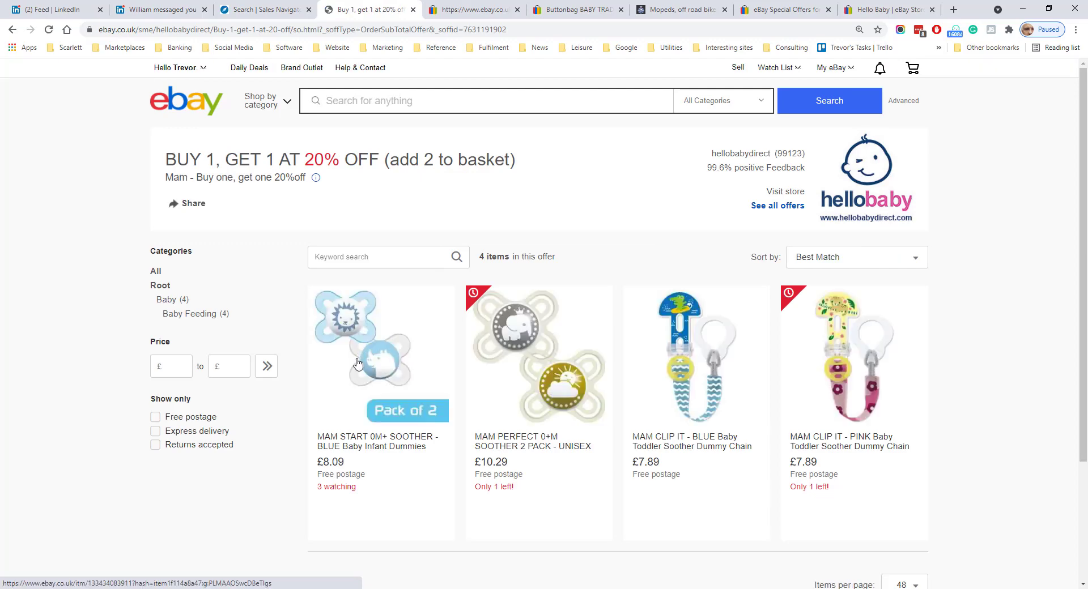
click(374, 449)
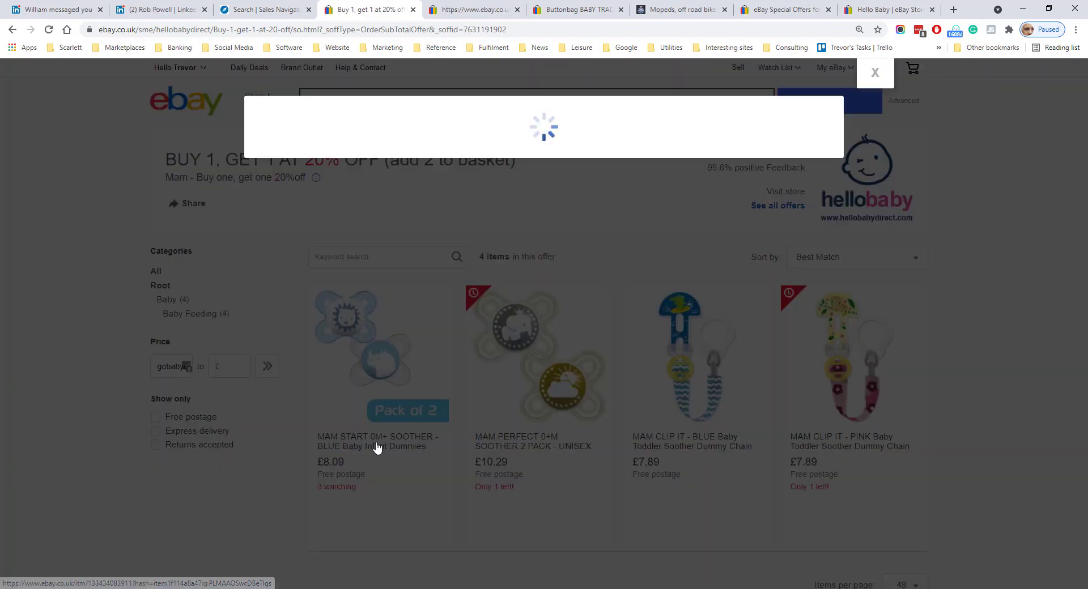
click(698, 129)
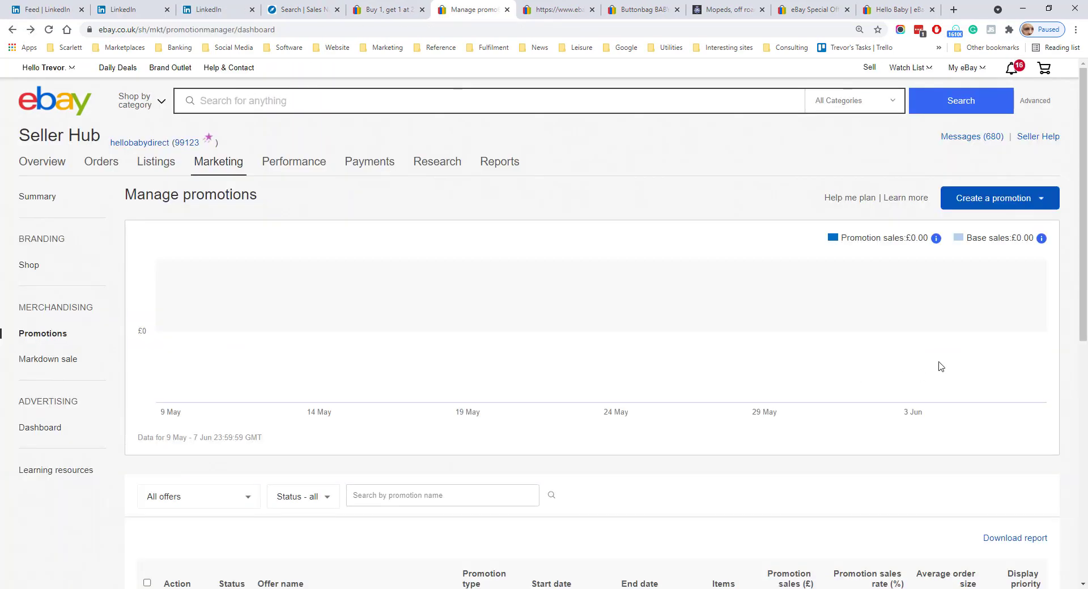
- Start a new multi-buy promotion from the promotions dashboard
click(1007, 208)
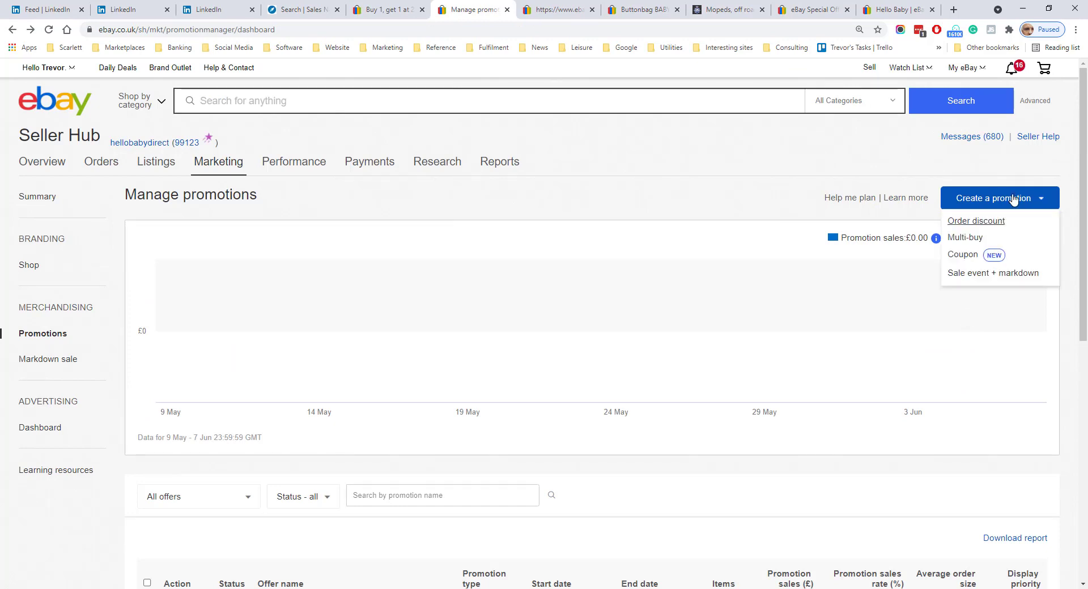
click(966, 240)
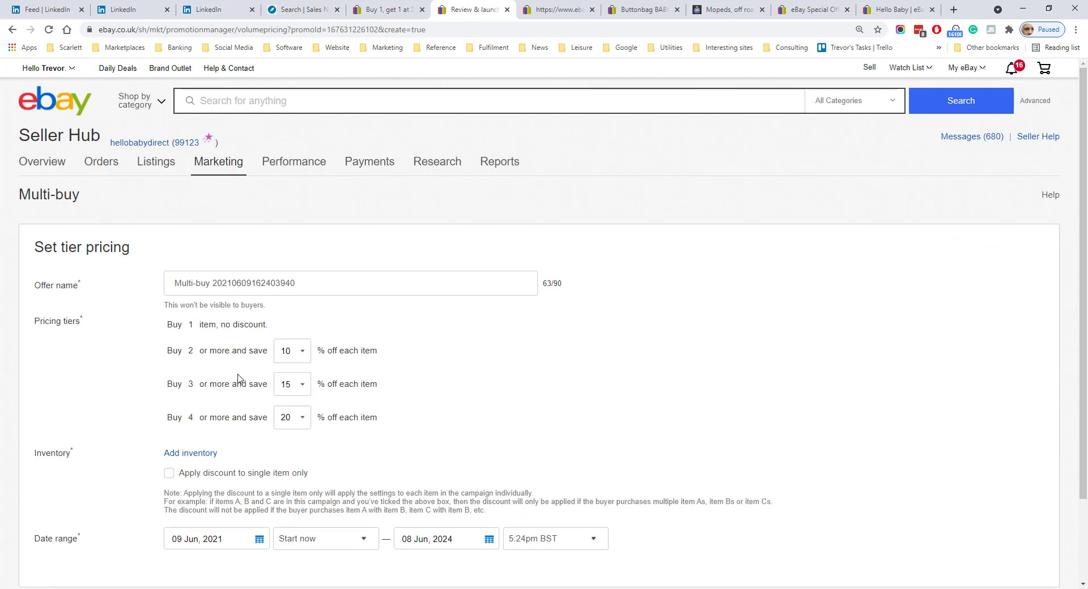
- Look through the discount percentages available for the two-item pricing tier of the multi-buy
click(309, 359)
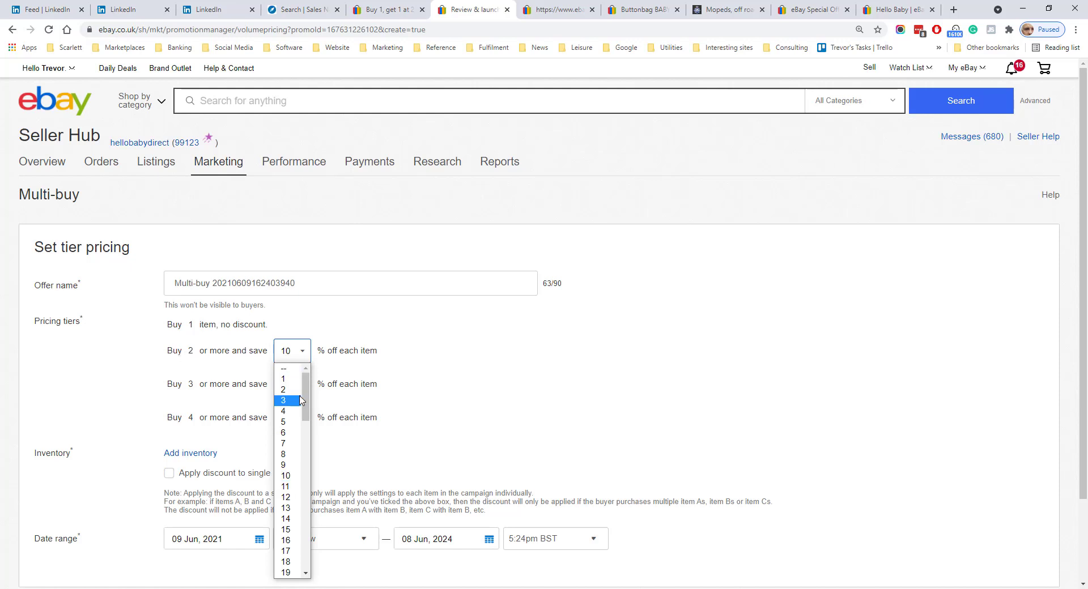
scroll(287, 510, down, 10)
click(452, 446)
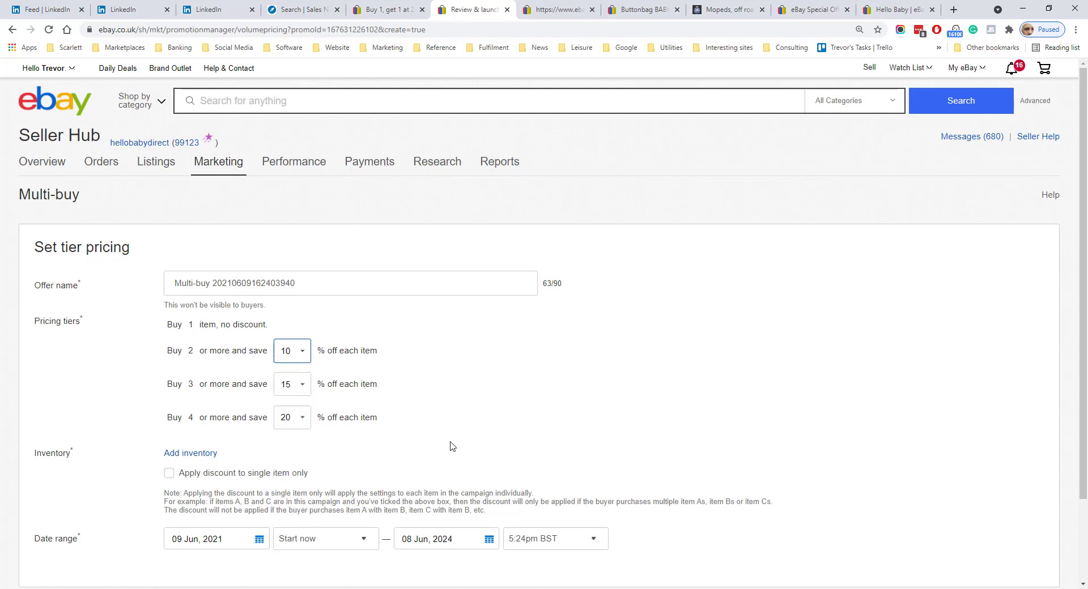
- Add inventory to the multi-buy through category rules and include the Baby category
click(191, 453)
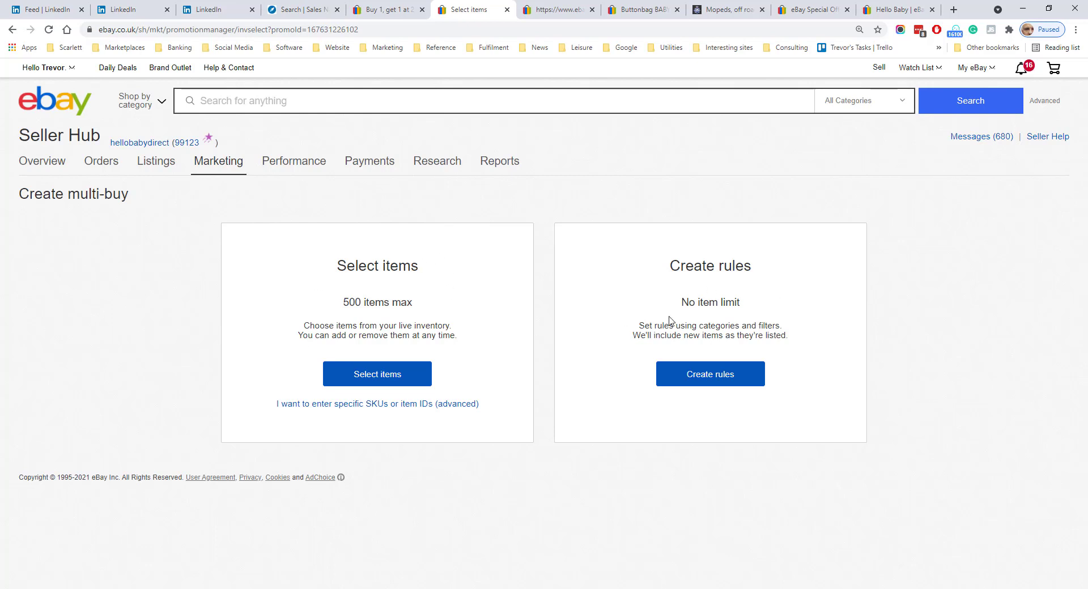
click(683, 386)
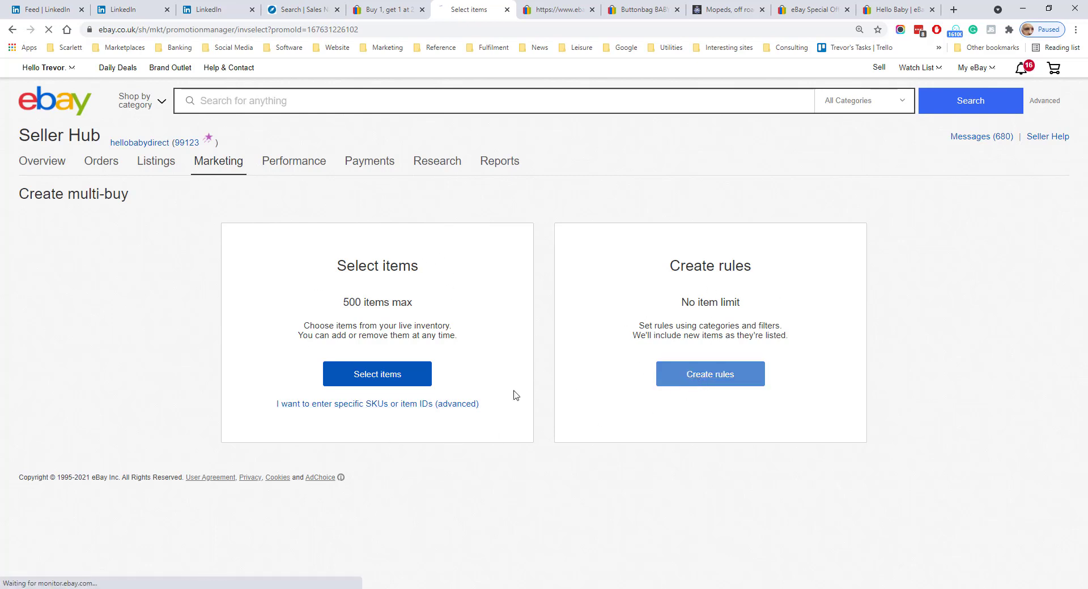
click(45, 315)
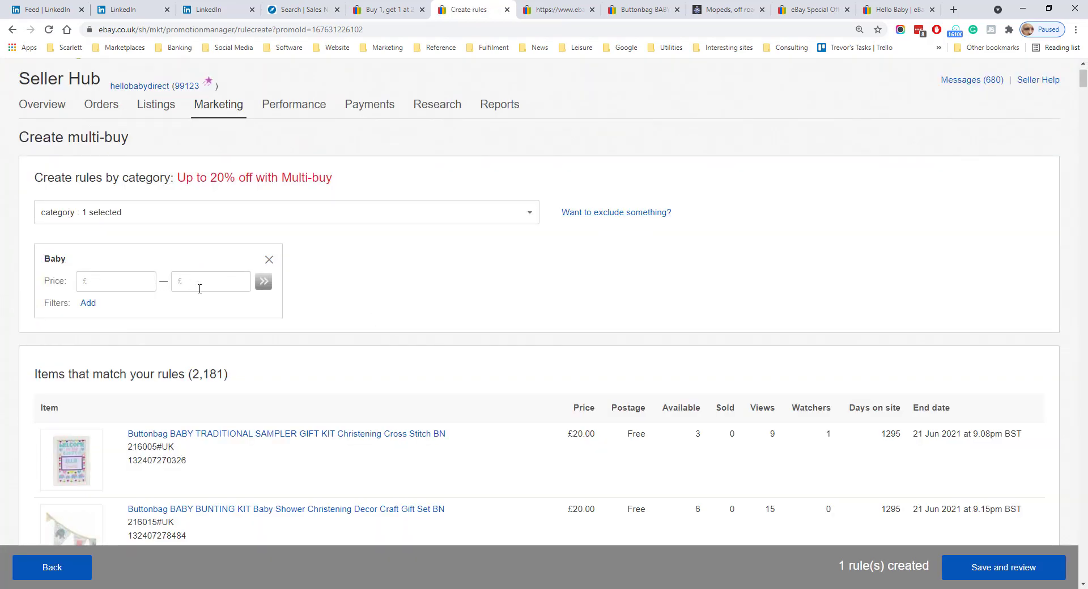
- View the brand filters available for the Baby category rule and leave them unapplied
click(89, 304)
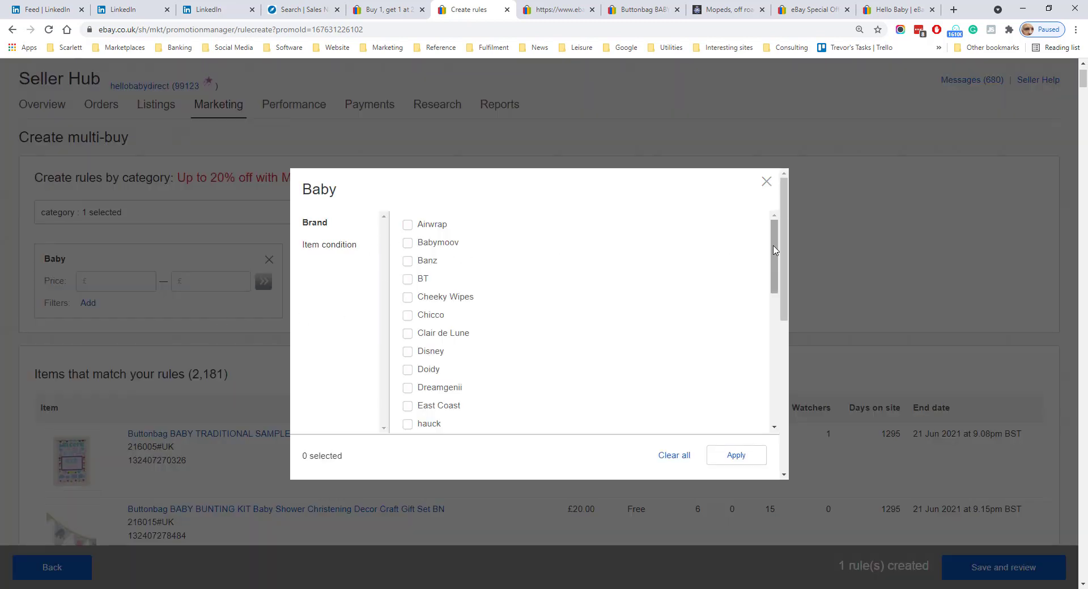
click(792, 262)
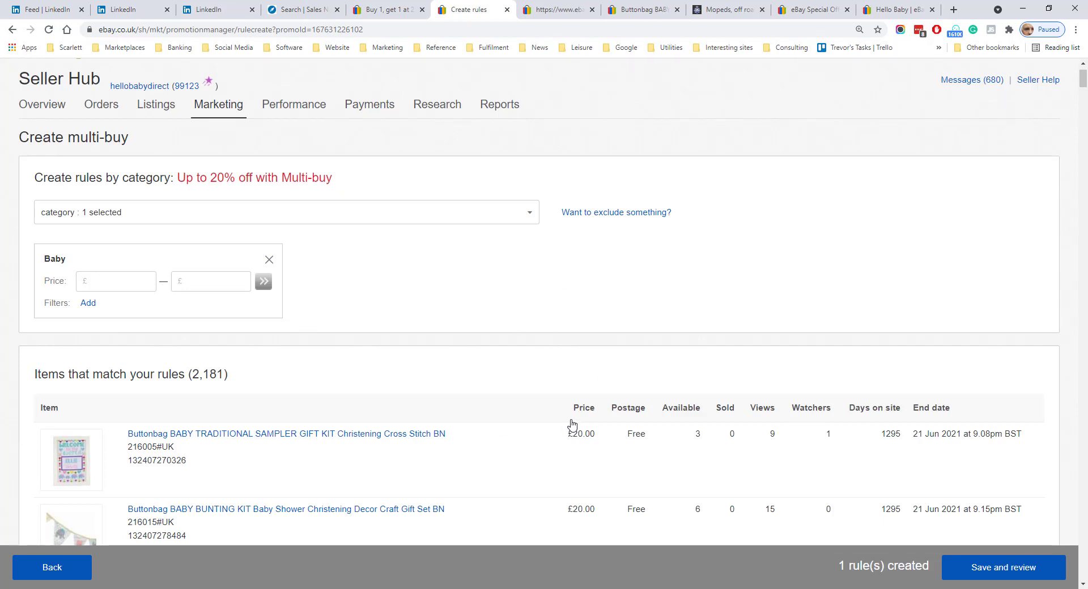
key(ctrl+Tab)
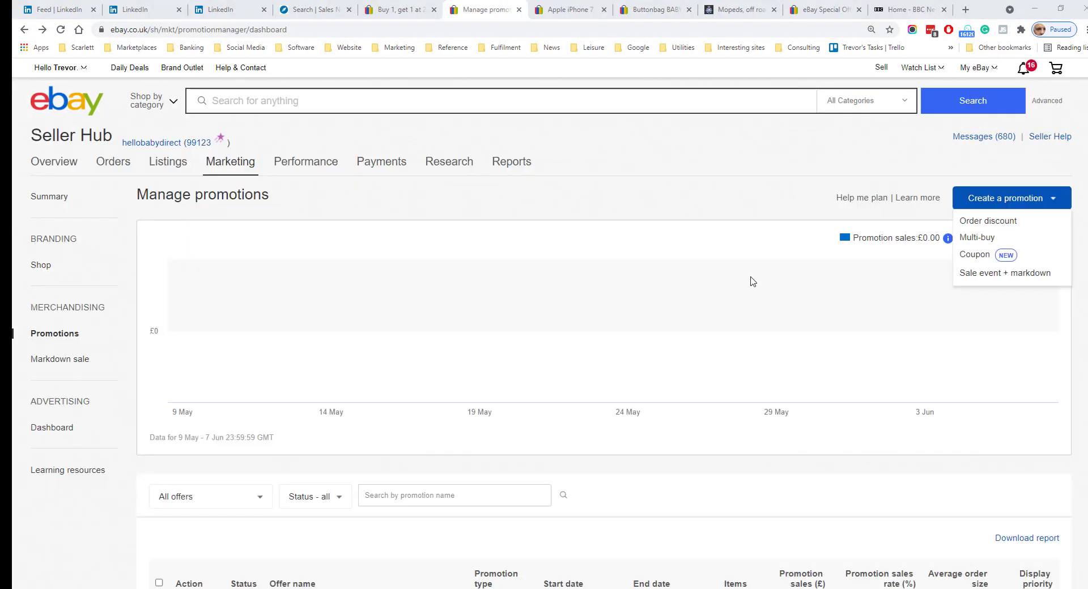
- Start a new coupon with the code HELLOBAB1 and the offer name "June 2021"
click(975, 256)
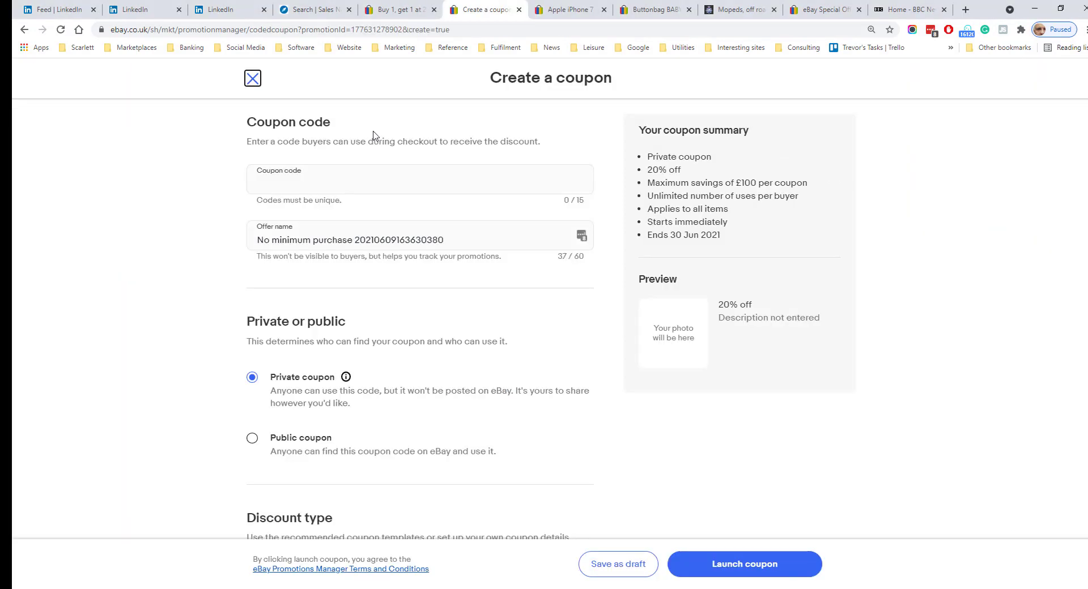
click(315, 182)
text(HELLOBAB1)
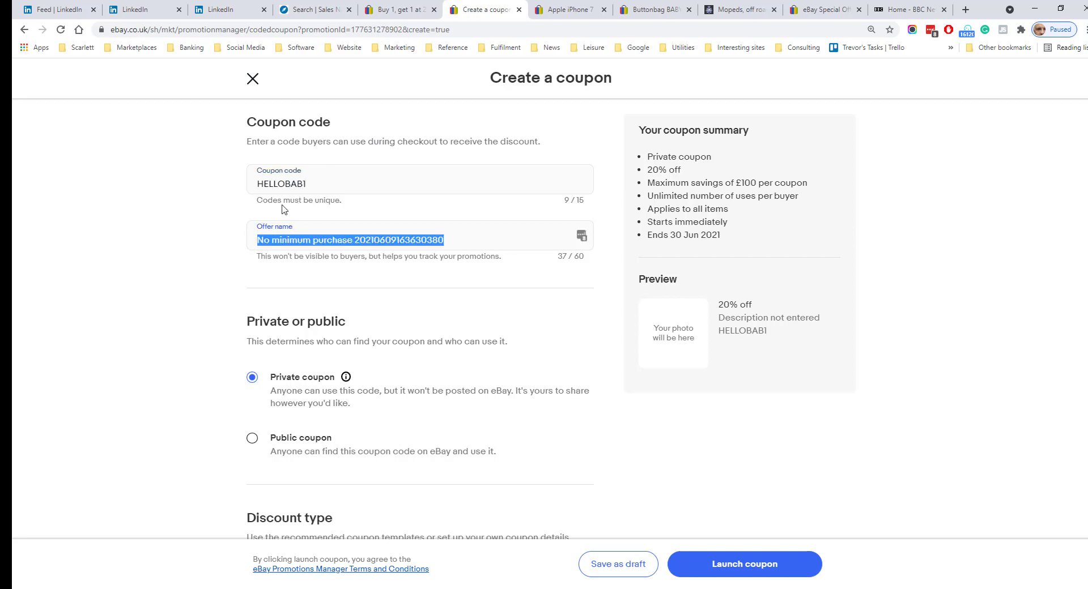
text(June 2021)
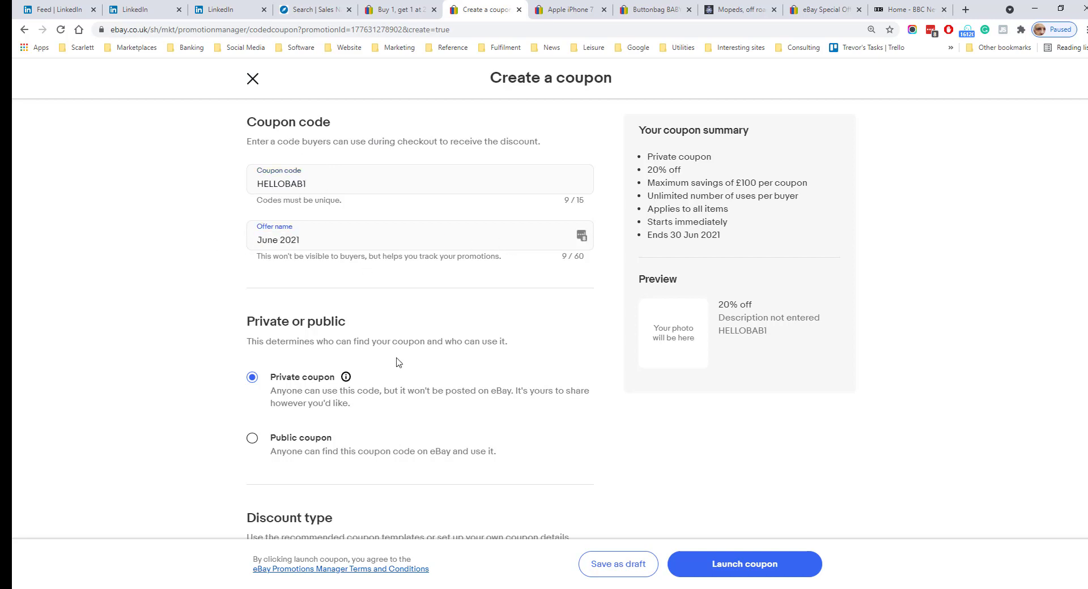
- Review the coupon's private and public options and show the full list of discount types
scroll(316, 275, down, 4)
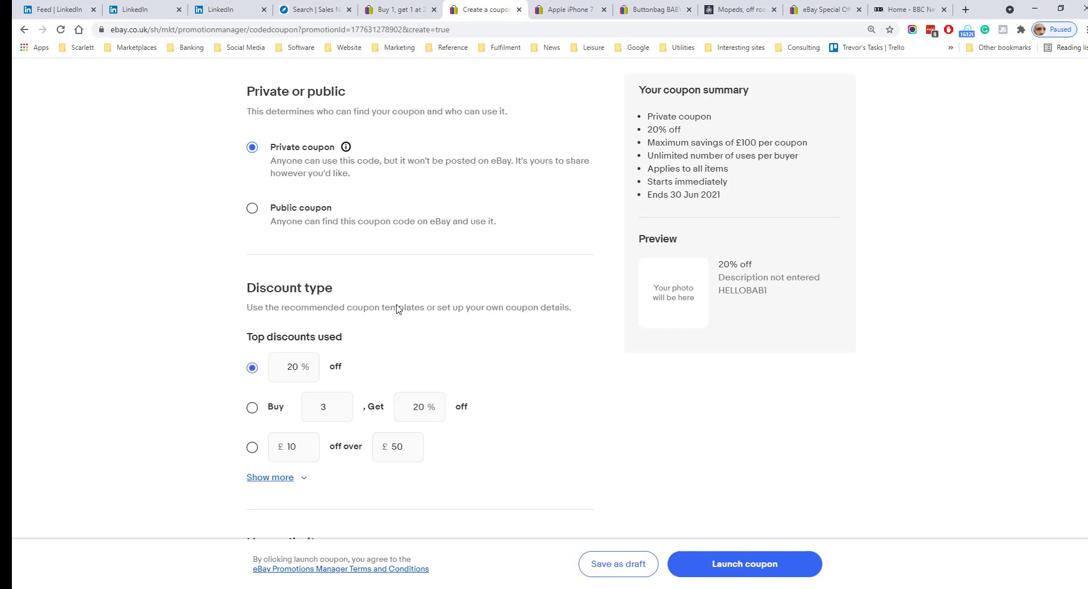
scroll(450, 197, down, 2)
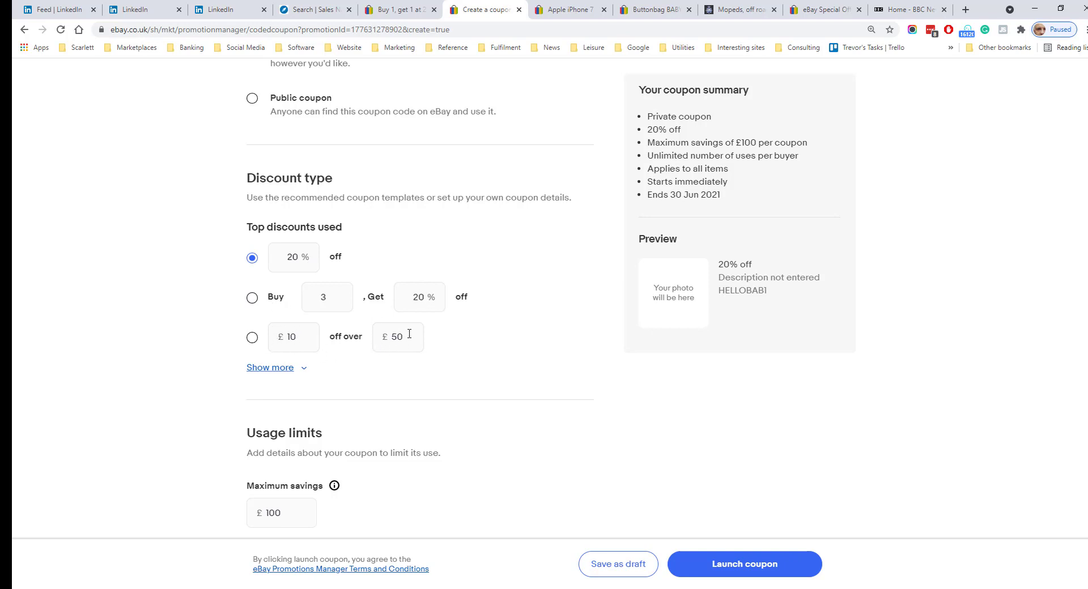
click(278, 368)
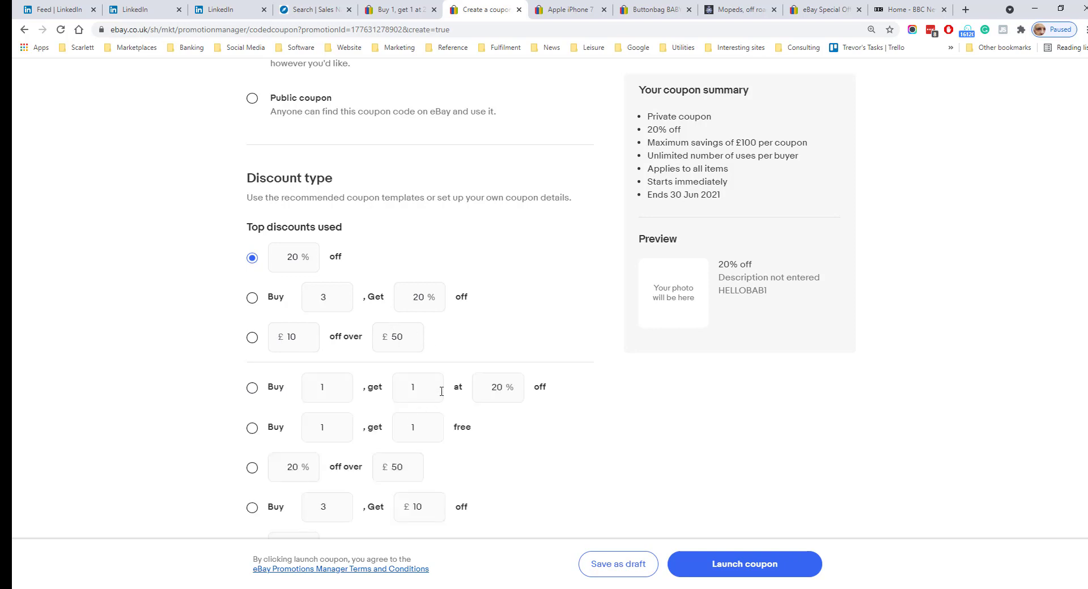
scroll(397, 394, down, 4)
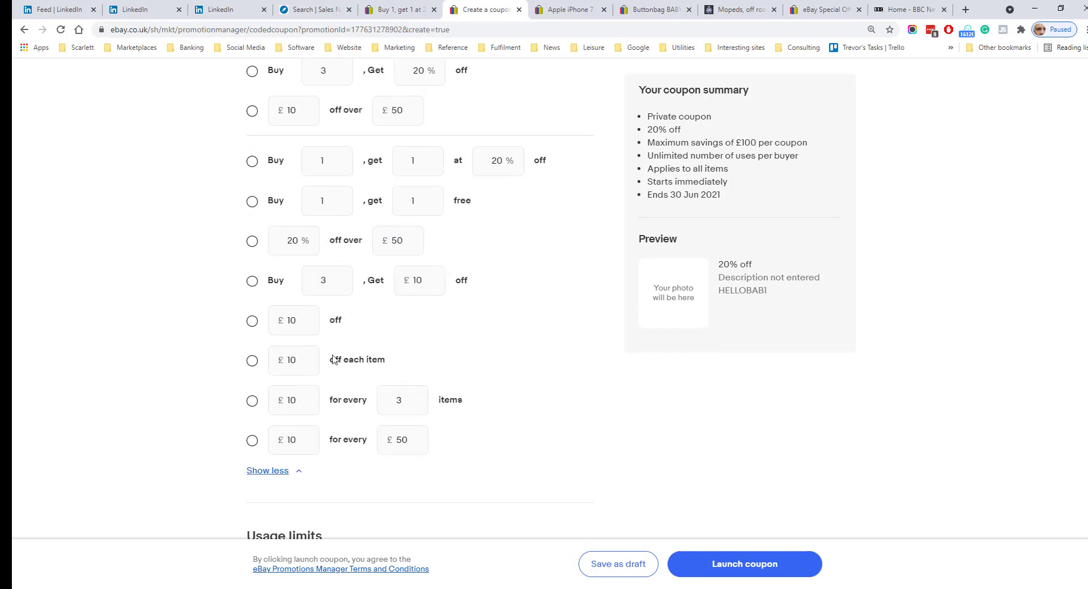
- Examine the coupon's usage limits, including the choices for maximum redemptions
scroll(363, 391, down, 5)
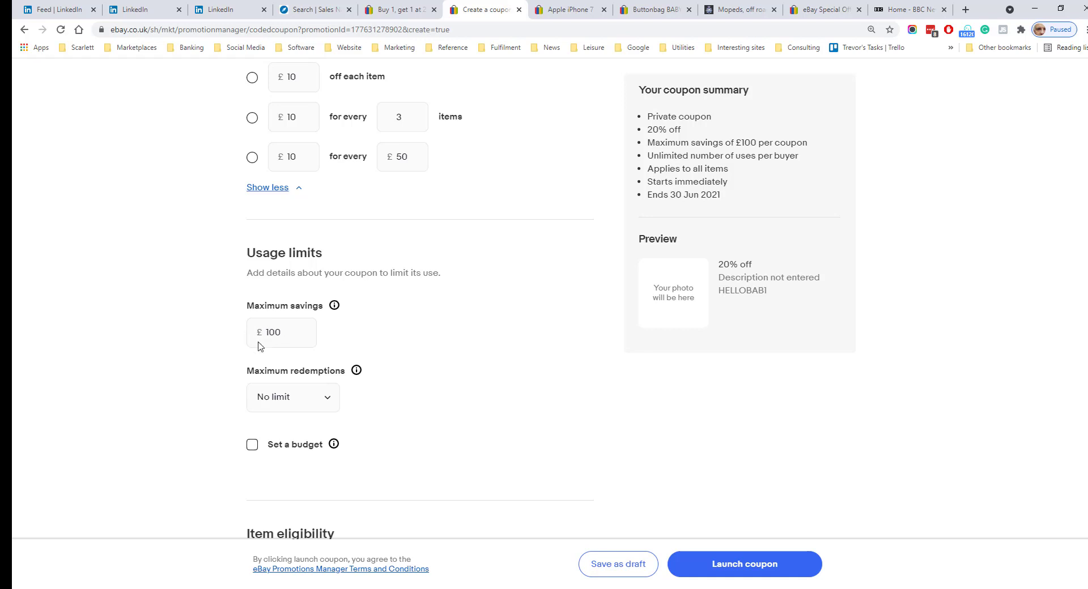
scroll(303, 325, down, 2)
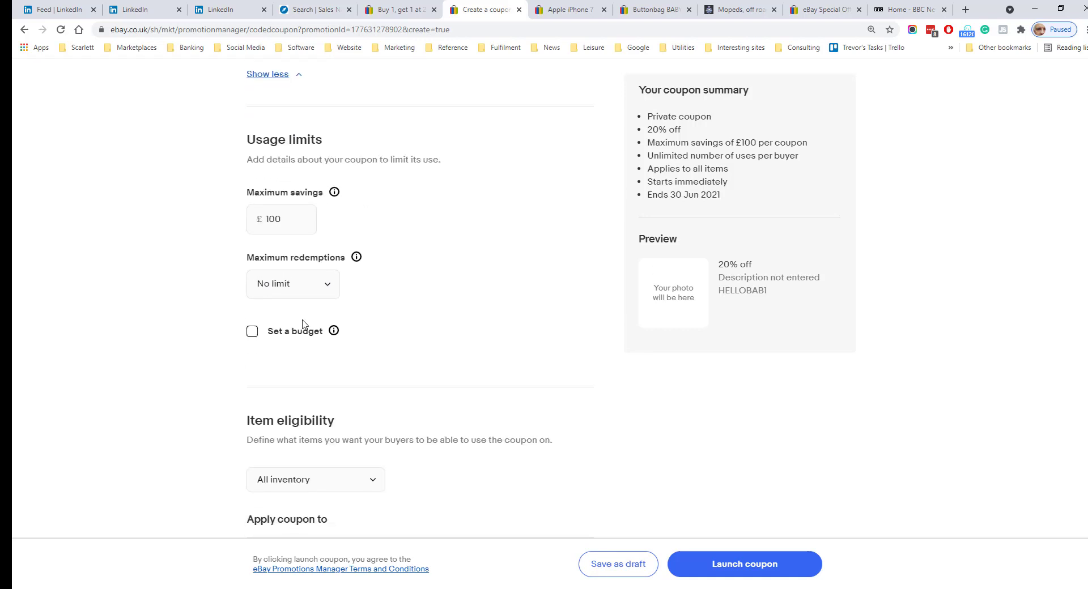
click(283, 285)
click(415, 313)
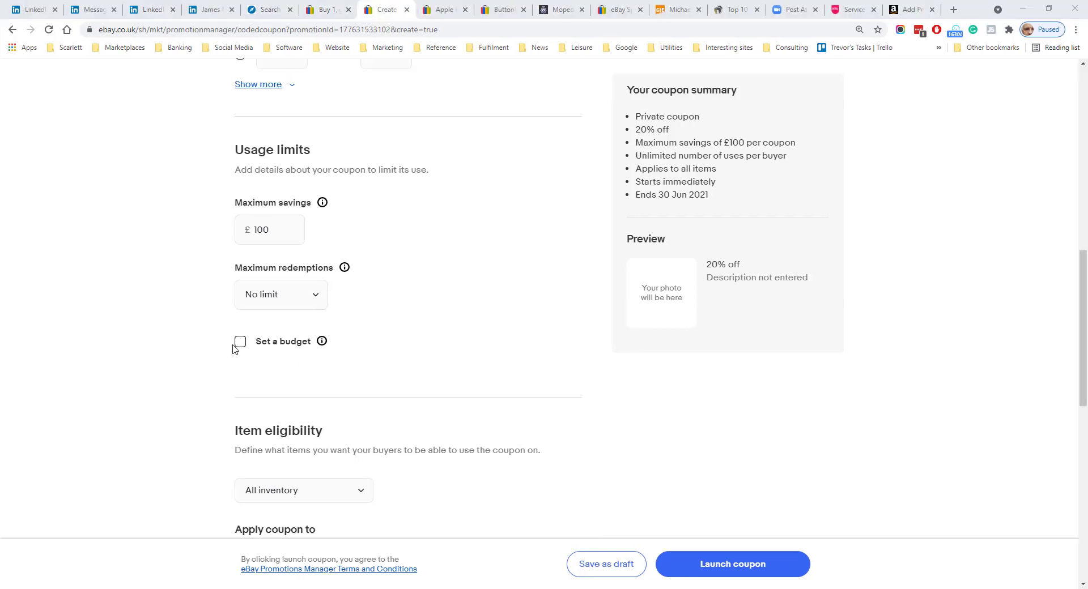
- Enable a budget for the coupon and set it to £100
click(237, 347)
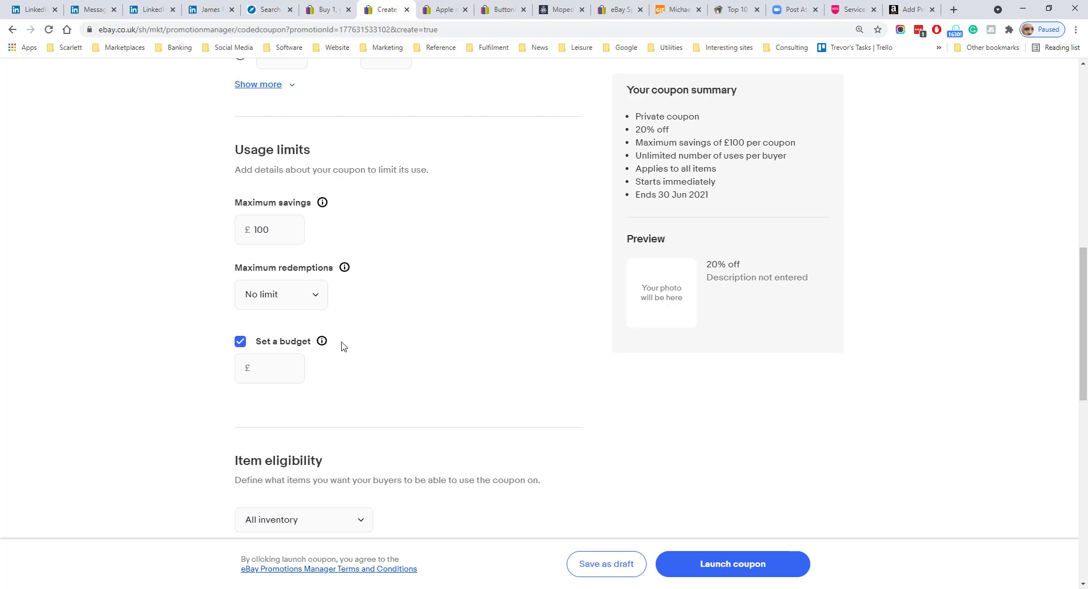
click(259, 369)
text(100)
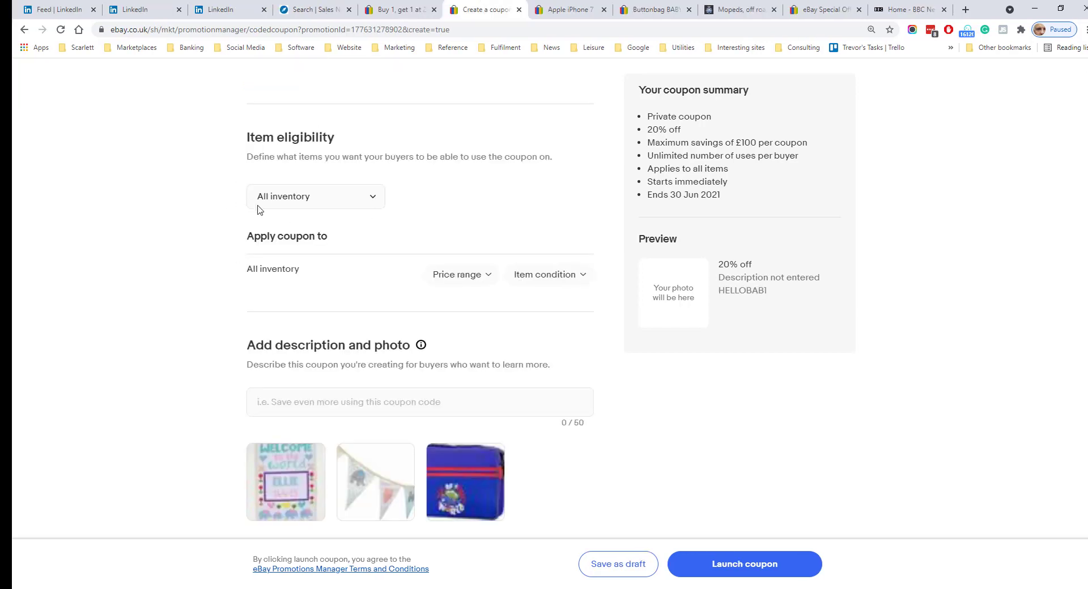
- Set the coupon's item eligibility to Specific items and start choosing the items
click(296, 198)
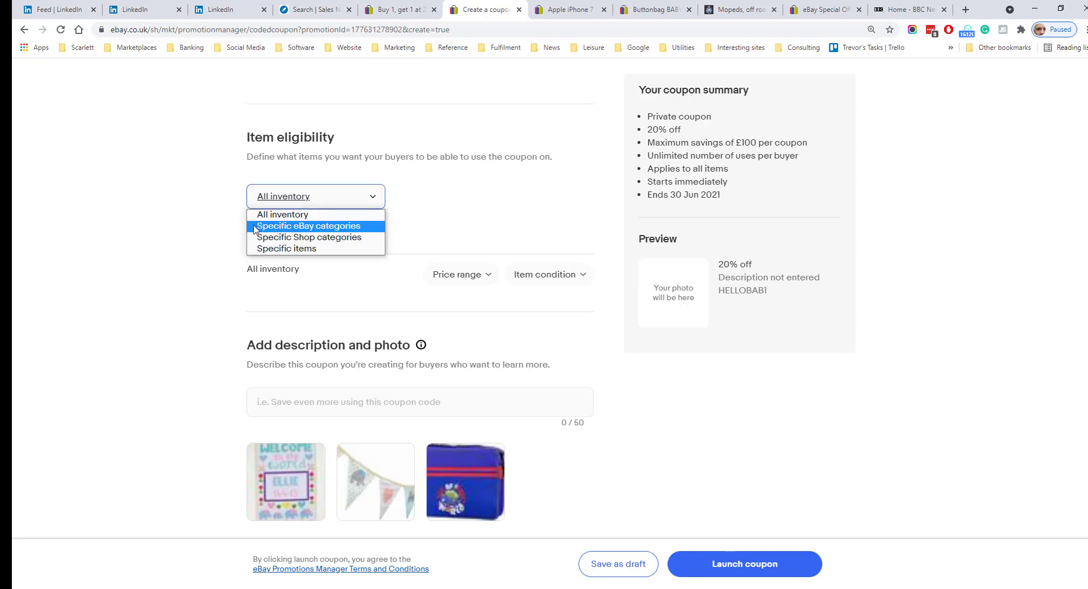
click(332, 250)
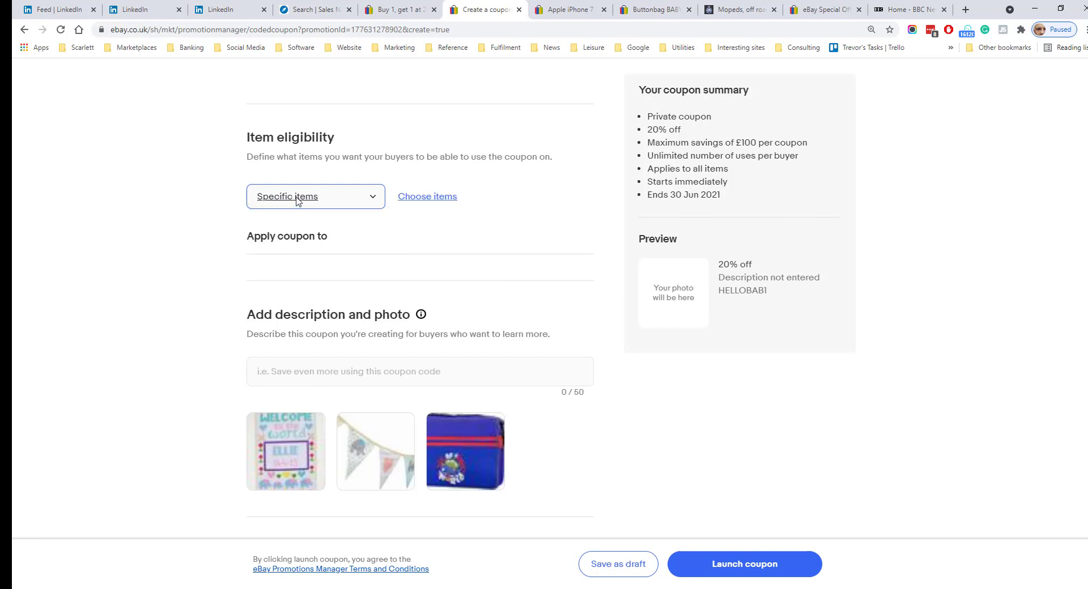
click(421, 196)
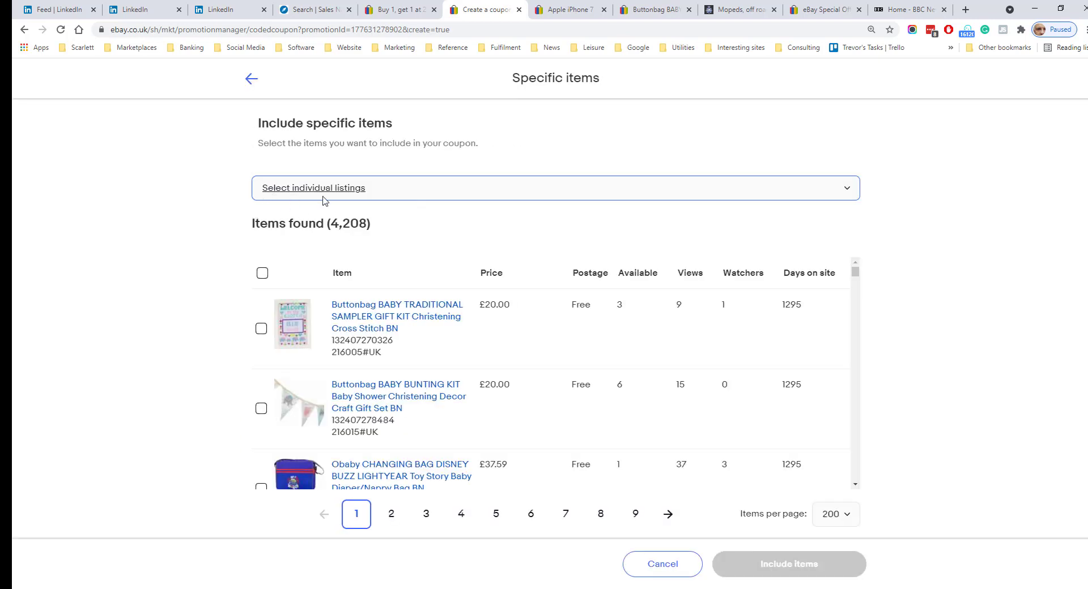
- View the bulk listings option for adding items by SKU or item ID, and return to individual listings
click(382, 188)
click(319, 207)
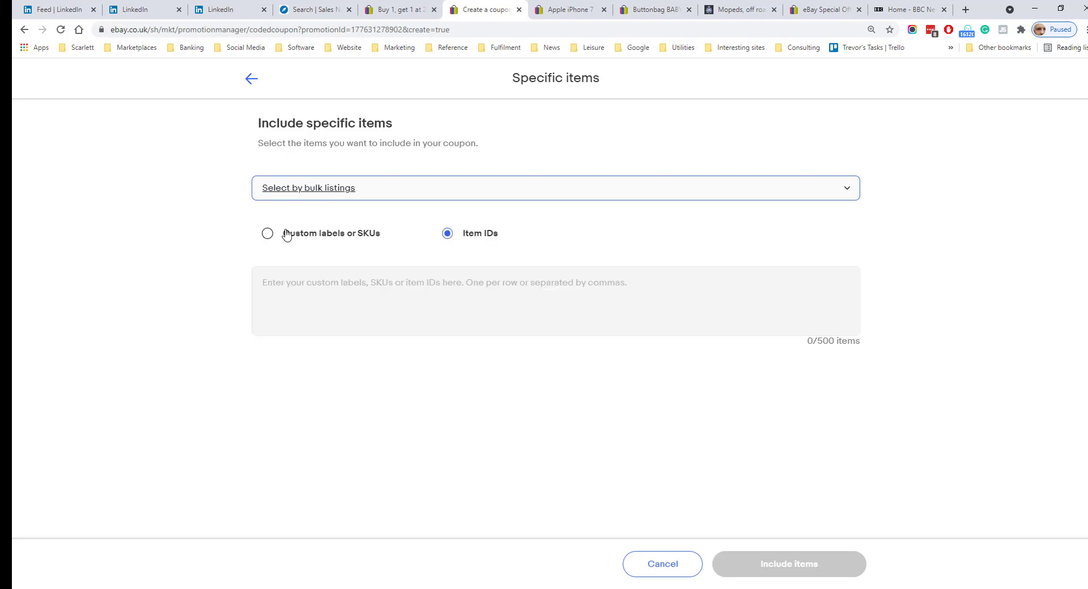
click(295, 190)
click(296, 219)
- Include the first three listings in the coupon: the Buttonbag sampler kit, the Buttonbag bunting kit and the Obaby changing bag
click(260, 329)
click(261, 409)
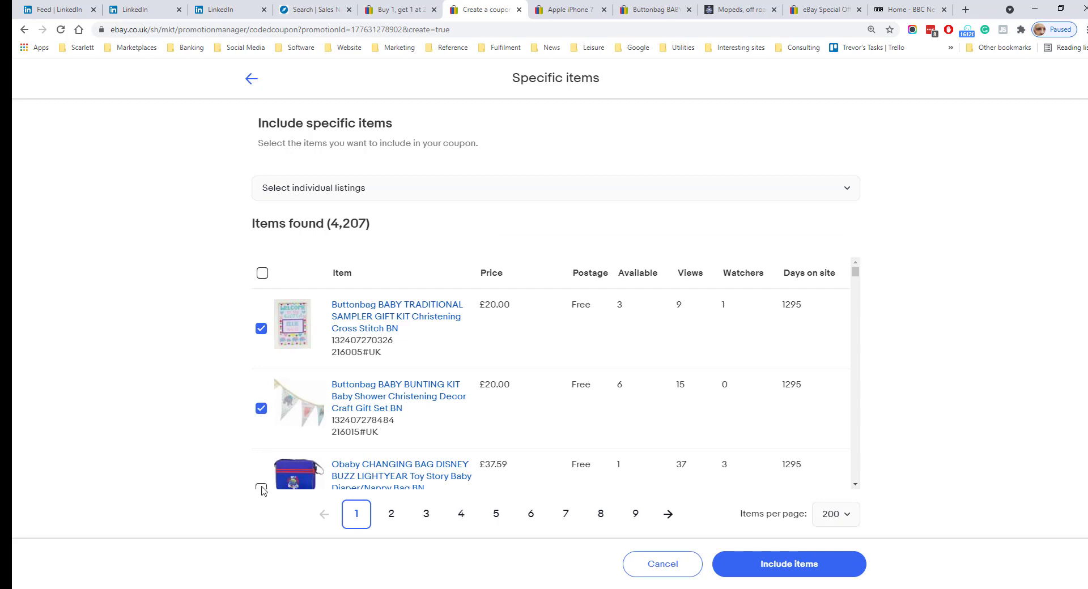
click(261, 489)
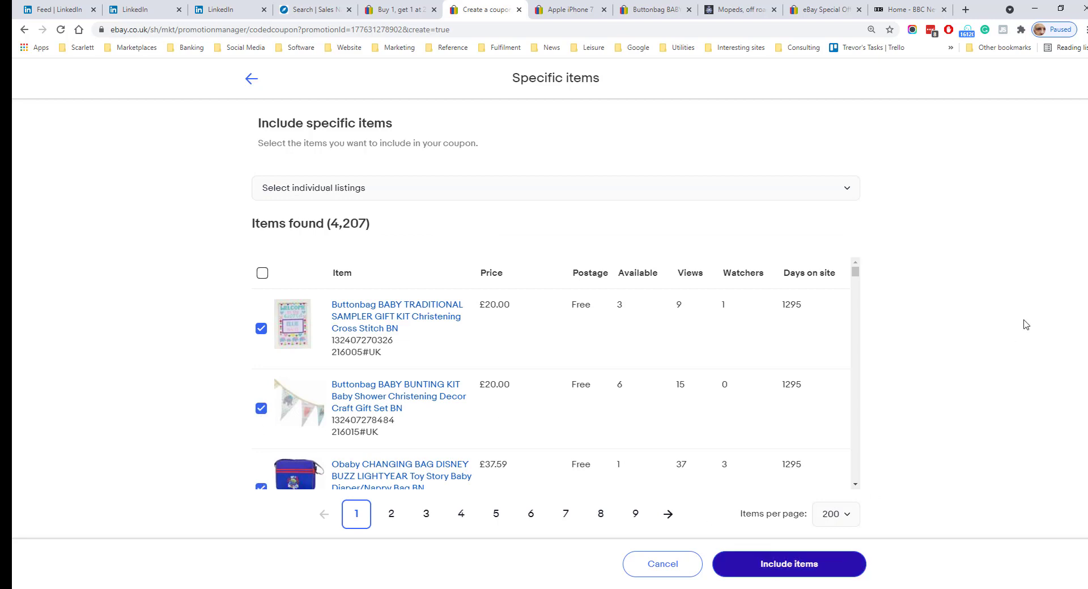
click(811, 569)
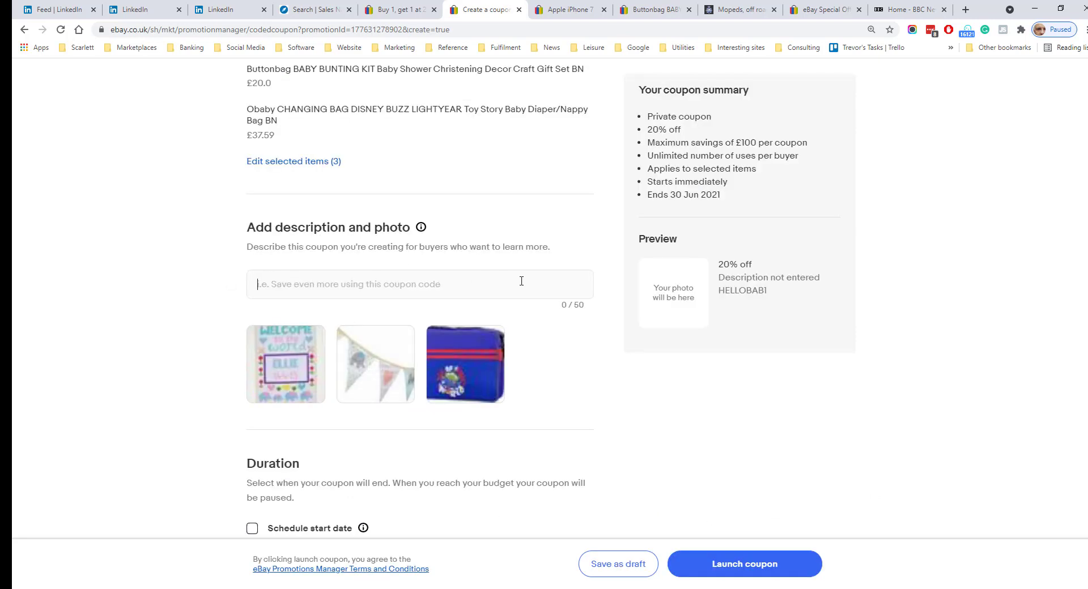
- Enter the coupon description "Coupon 2021", check the duration settings and launch the coupon
text(Coupo)
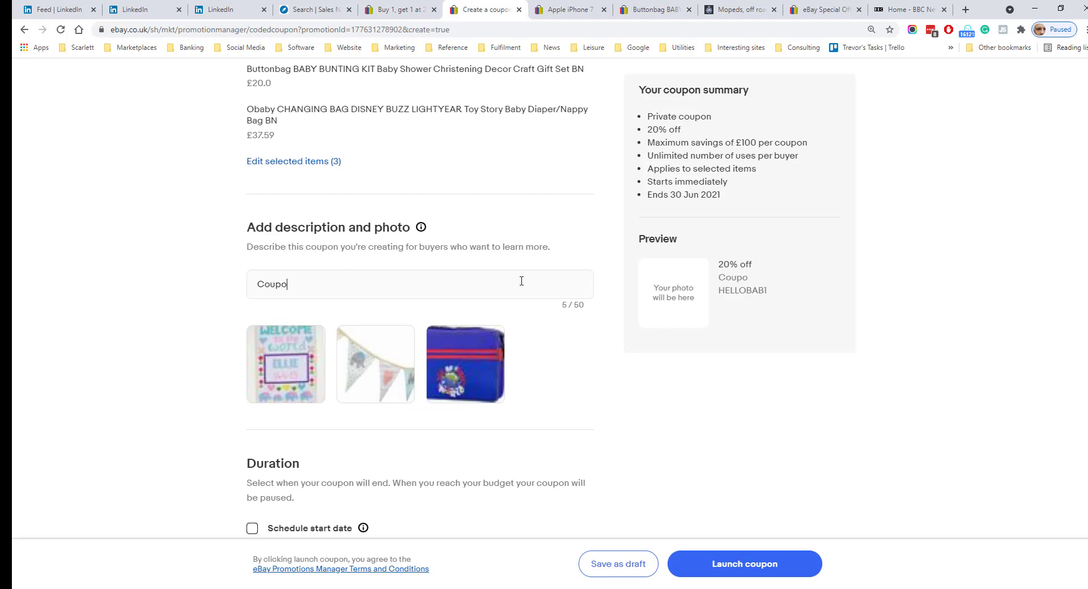
text(n 2021)
scroll(524, 273, down, 2)
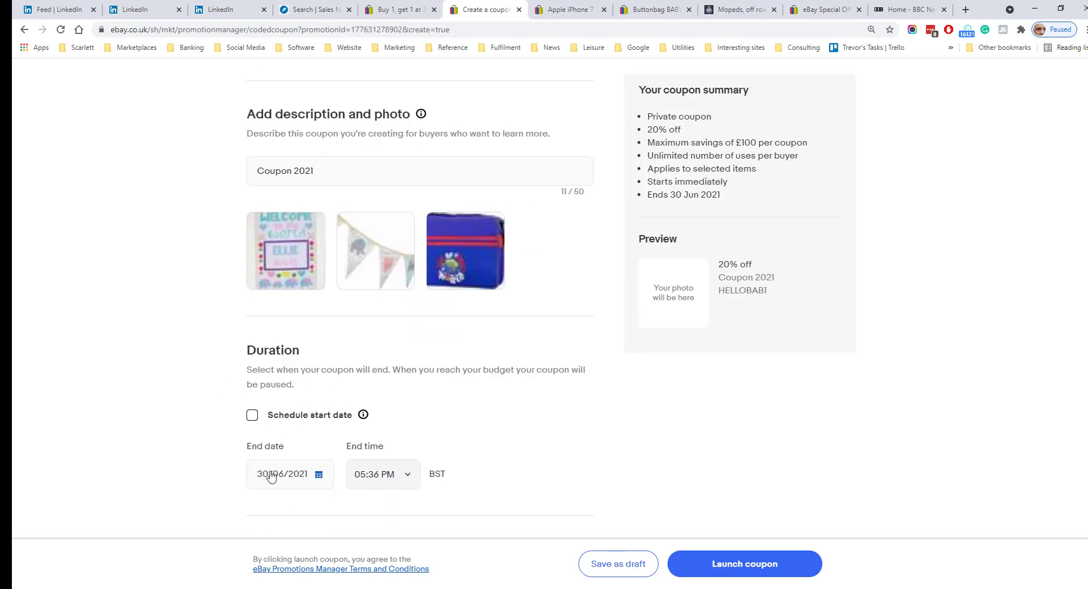
scroll(476, 451, down, 1)
scroll(476, 451, down, 1)
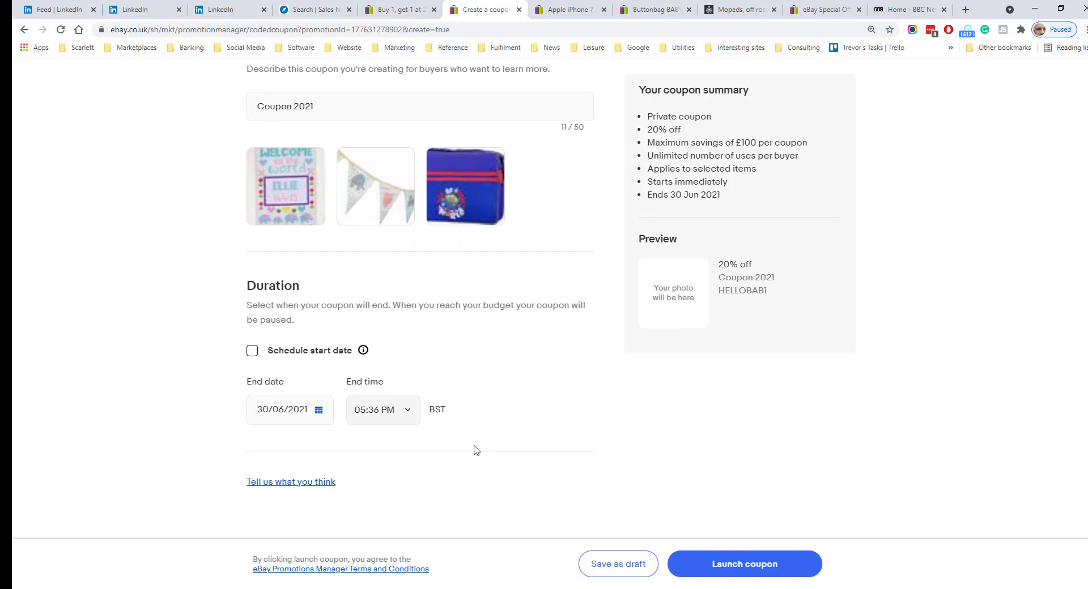
scroll(600, 286, up, 2)
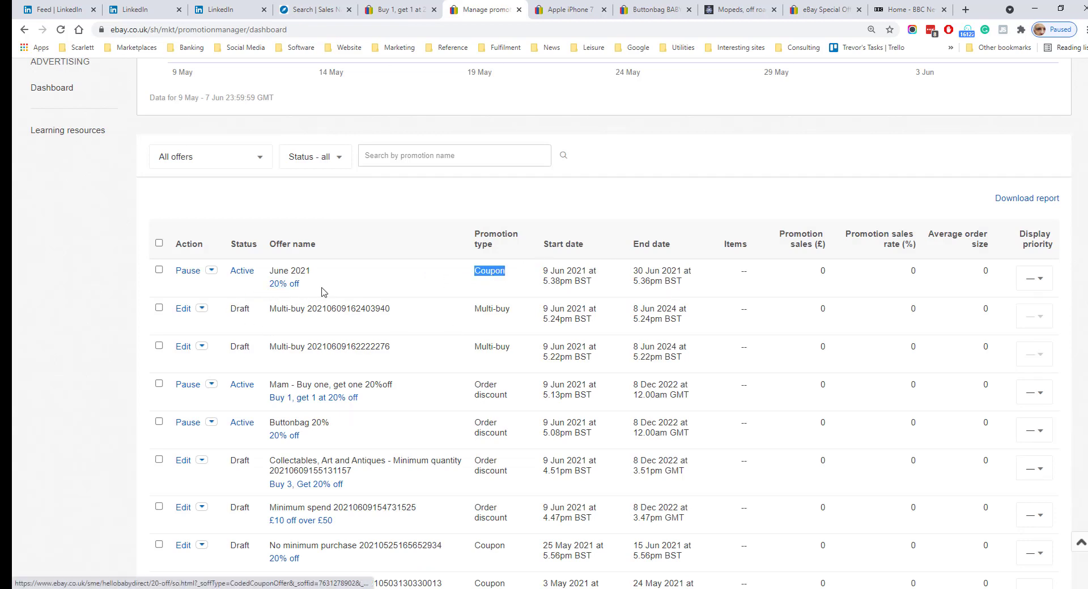
- View the buyer page of the June 2021 coupon with its included items and return to the promotions dashboard
click(284, 283)
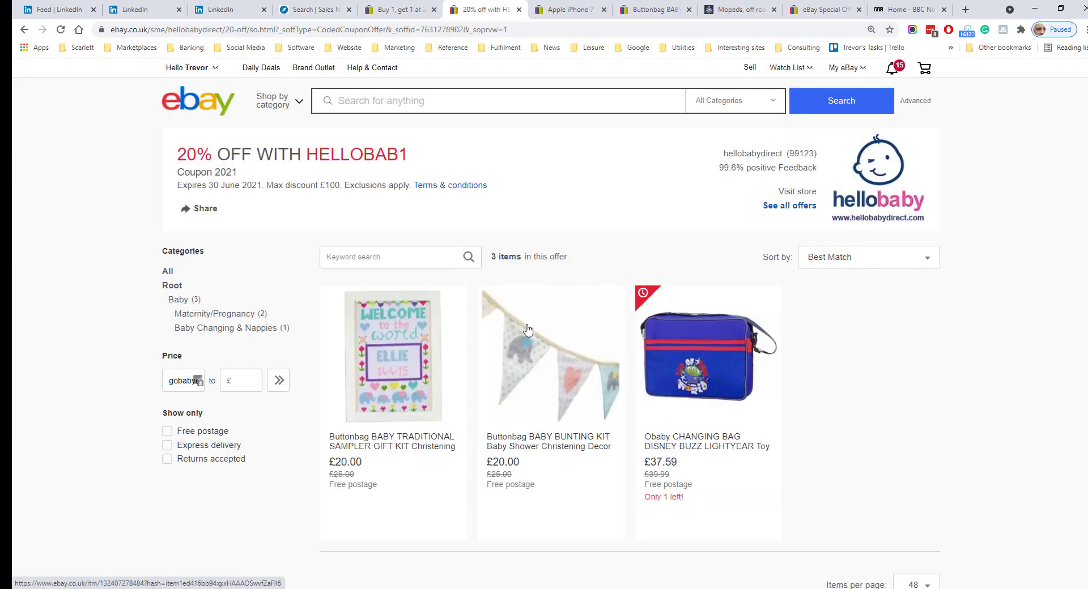
scroll(260, 214, down, 2)
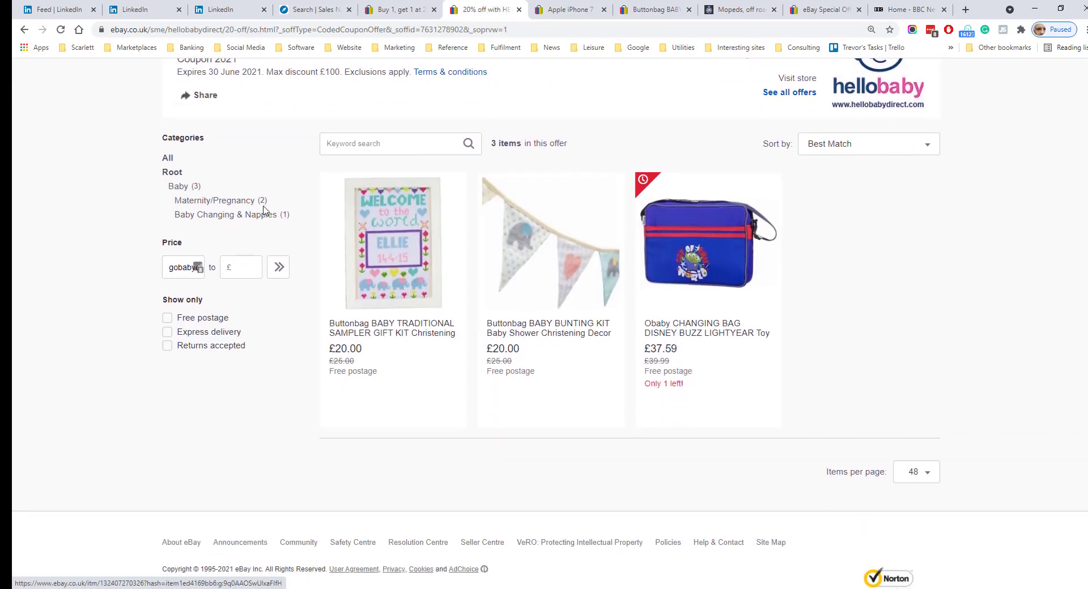
scroll(231, 348, up, 1)
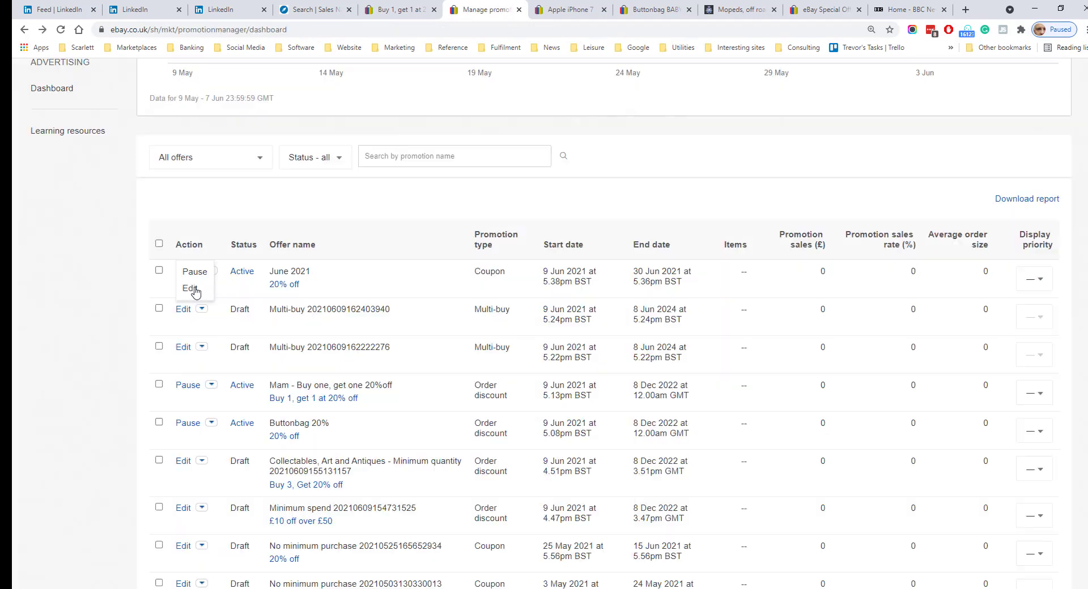
- Open the active June 2021 coupon for editing to view its settings
click(195, 291)
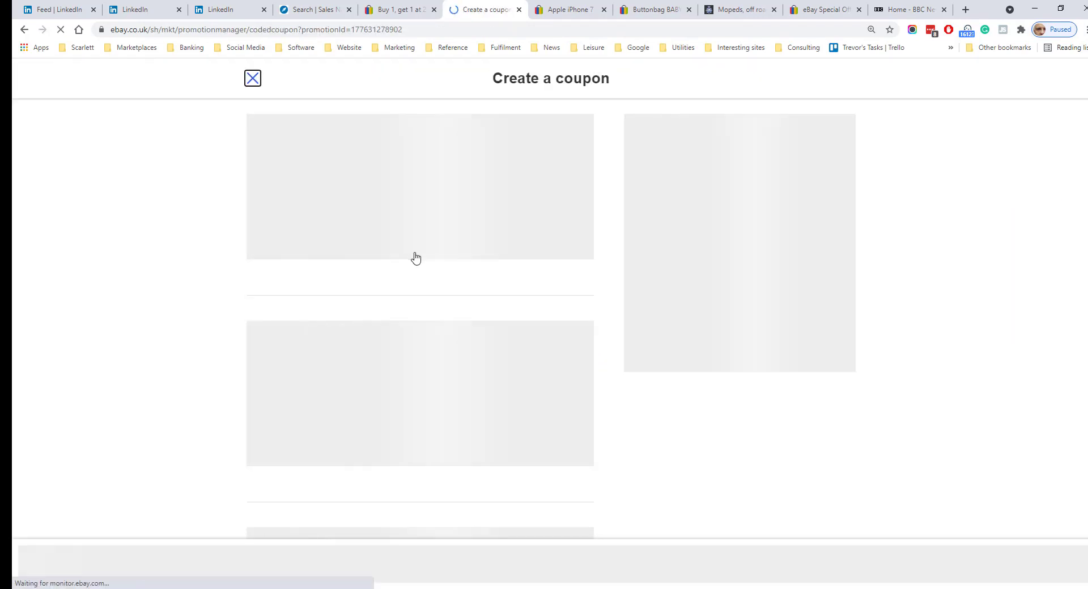
double_click(328, 190)
click(316, 183)
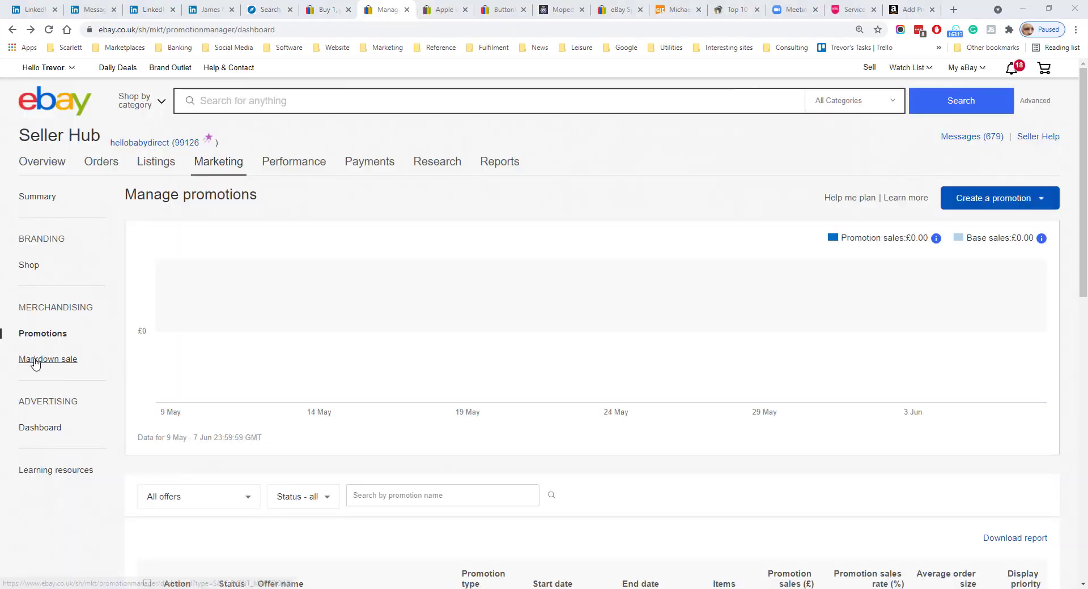
- Start a sale event with markdown and set three discount levels of 30%, 20% and 10% off each item
click(1018, 203)
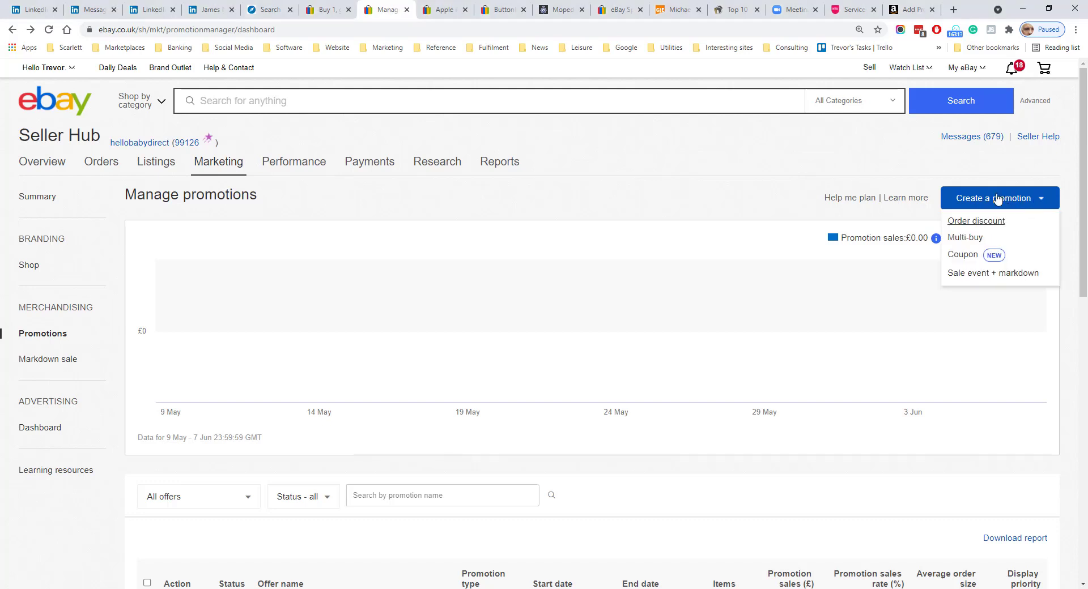
click(964, 274)
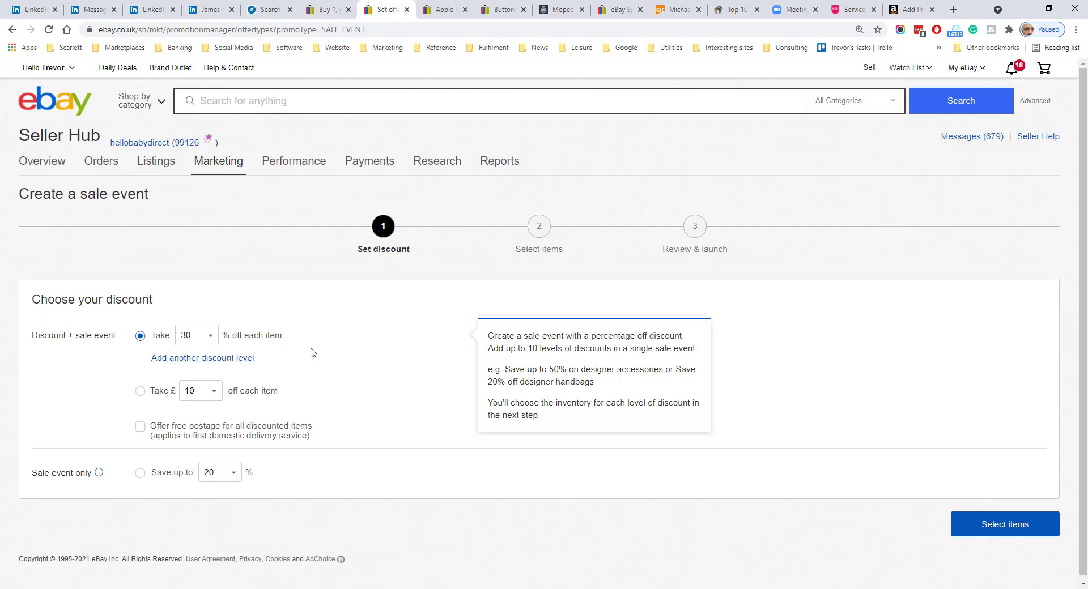
click(215, 359)
click(197, 367)
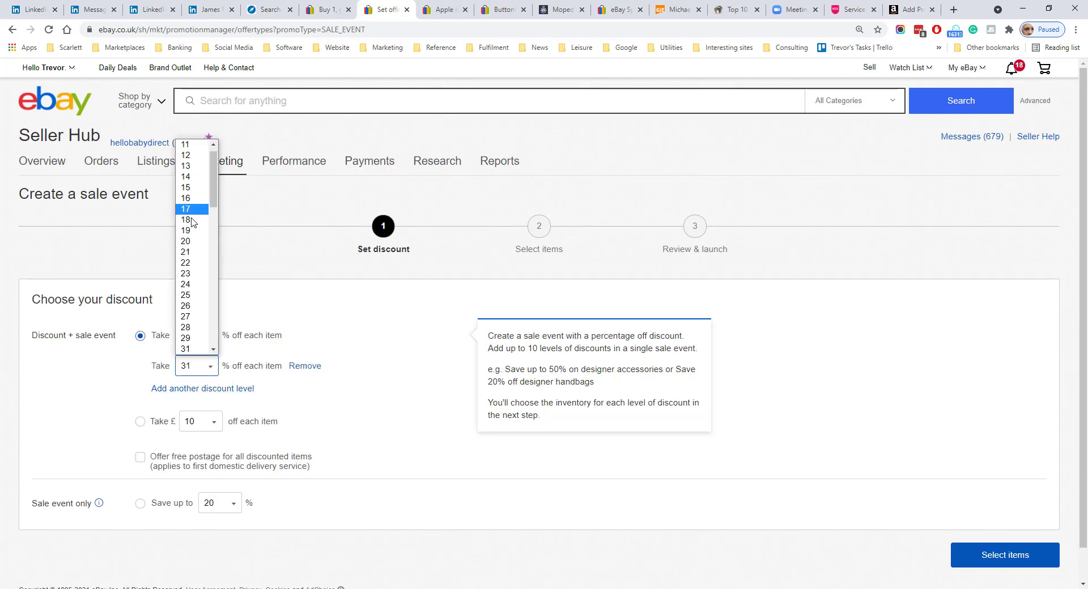
click(191, 241)
click(195, 389)
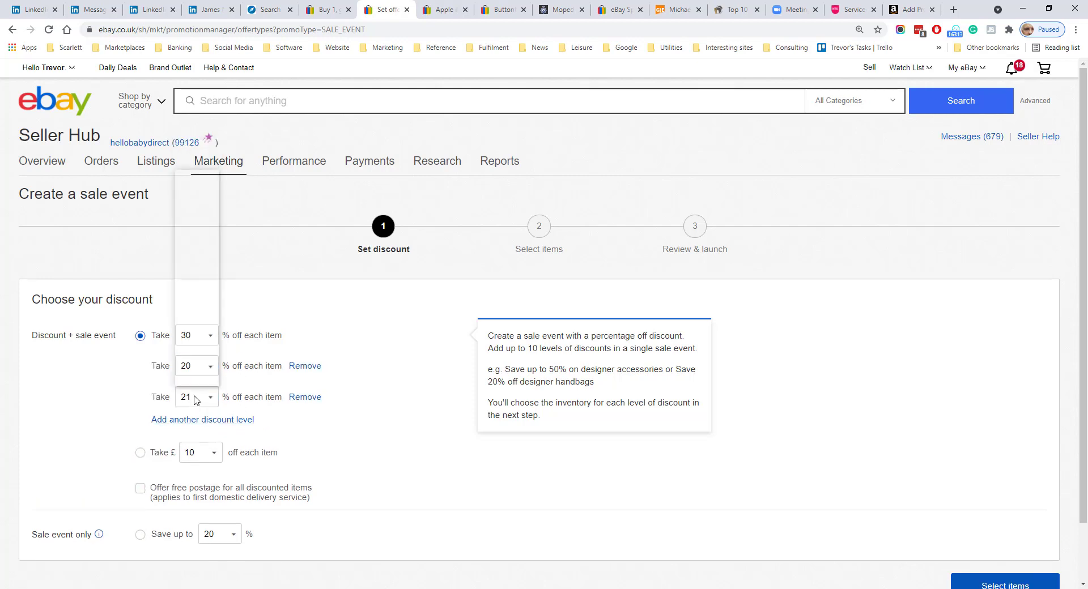
click(187, 177)
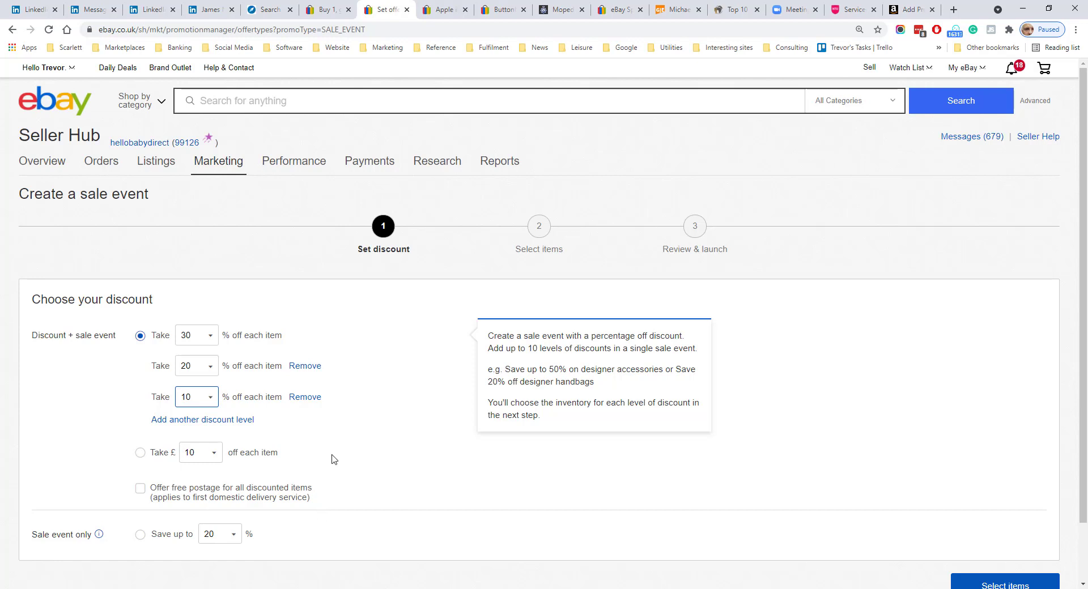
scroll(334, 460, down, 2)
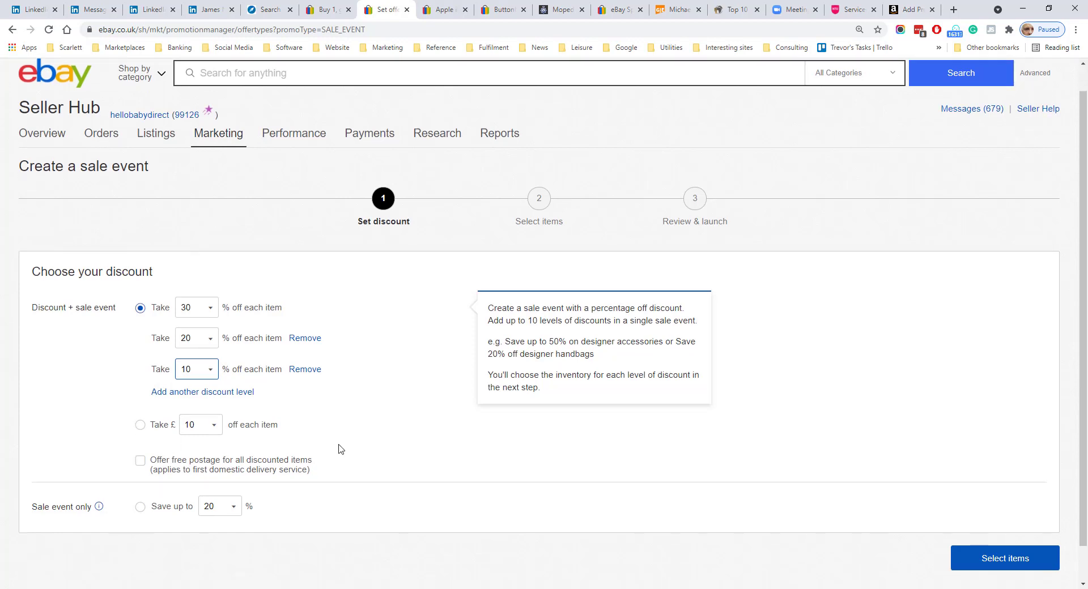
- Assign the Buttonbag traditional sampler gift kit and the Buttonbag bunting kit to the 30% off level
click(1019, 526)
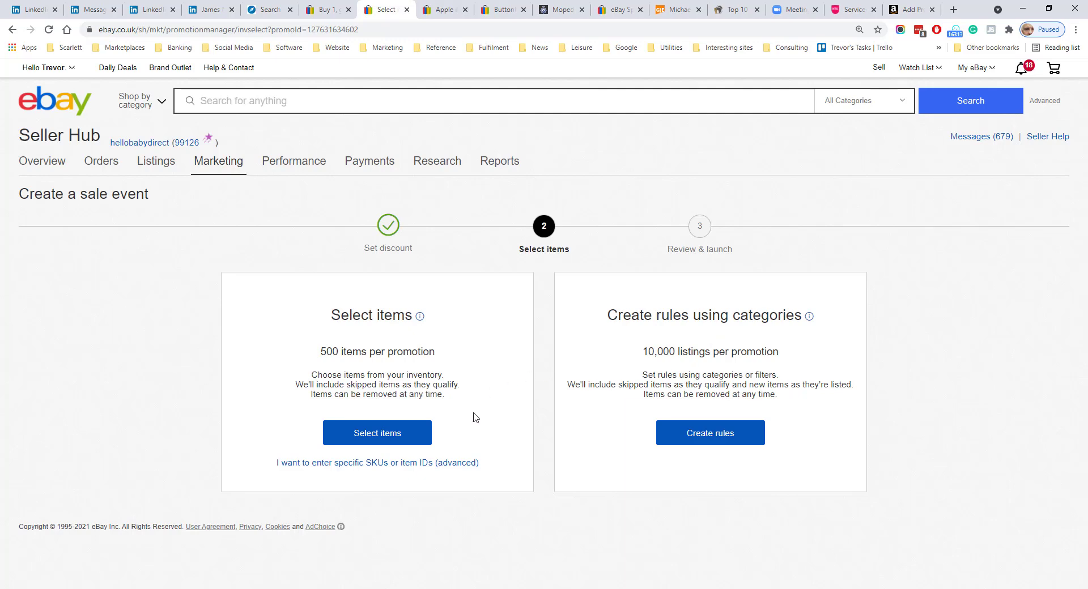
click(378, 431)
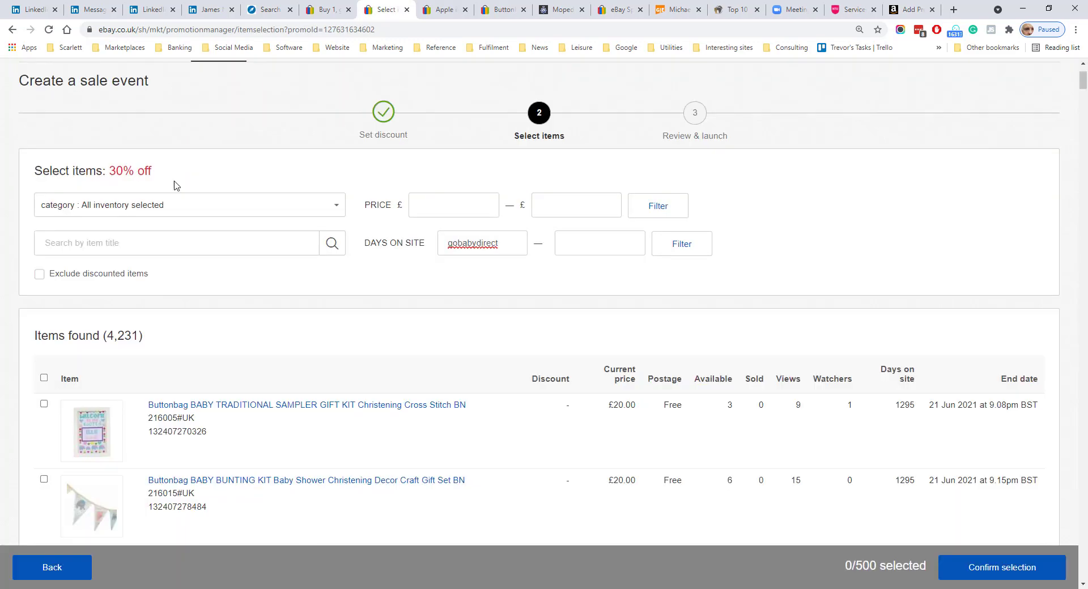
scroll(109, 332, down, 2)
click(44, 291)
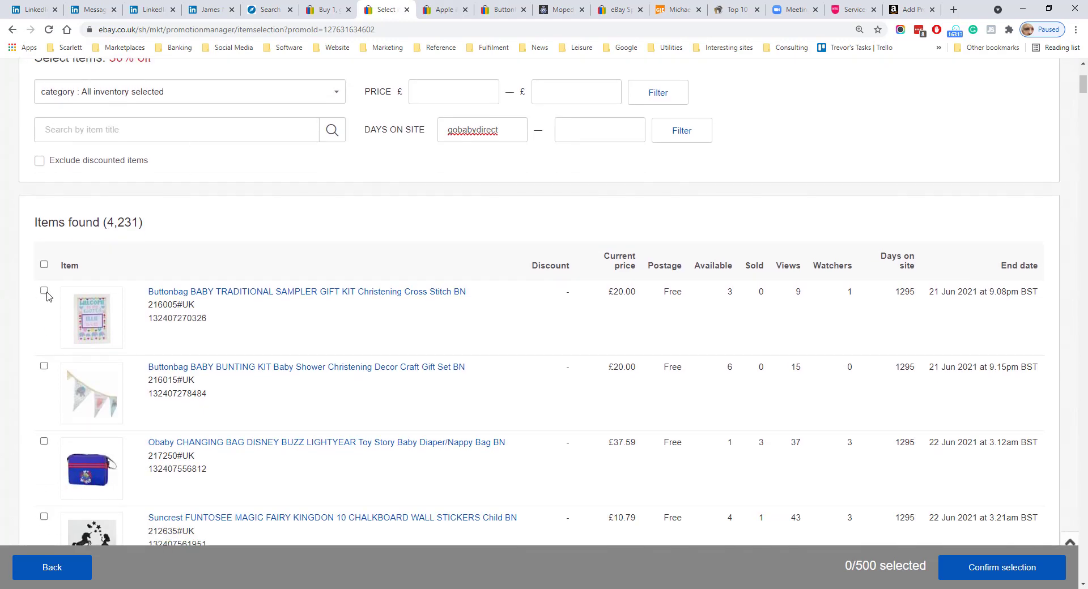
click(43, 366)
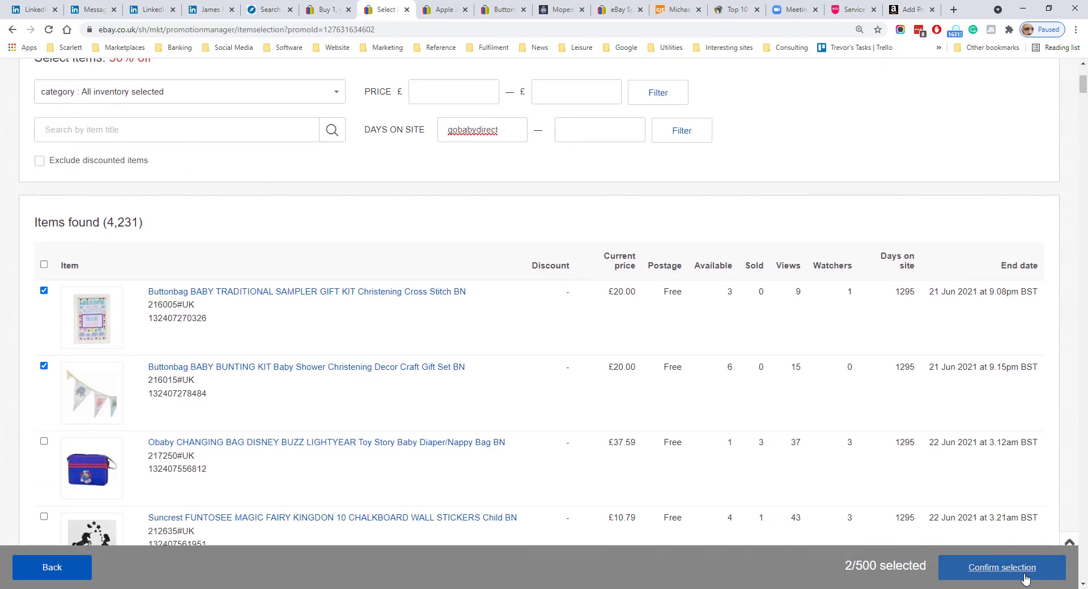
click(971, 566)
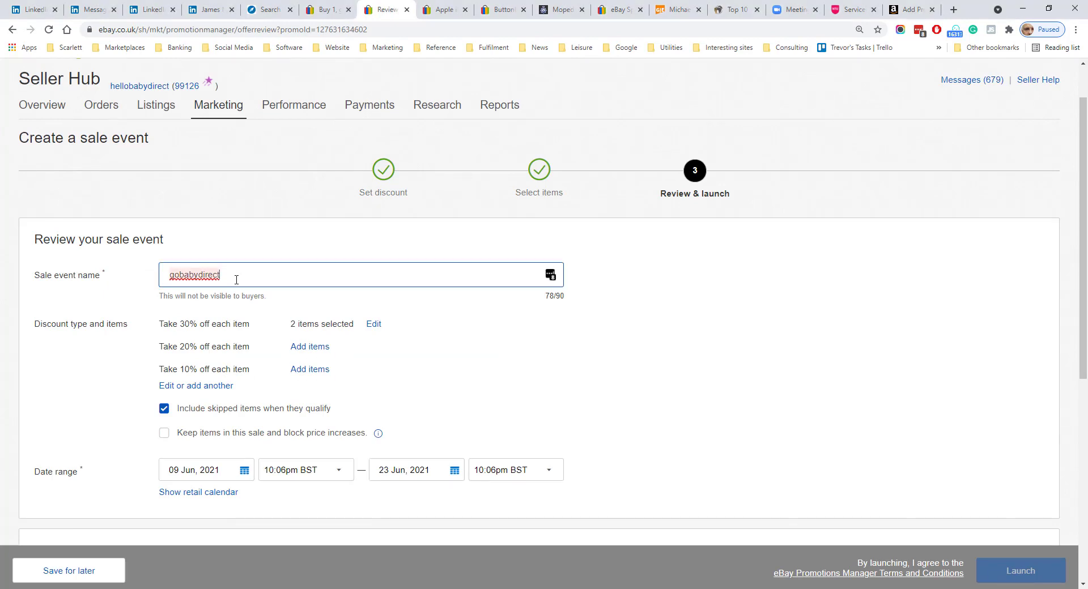
- Replace the sale event name with "Discount"
drag(249, 278, 108, 286)
text(Discount)
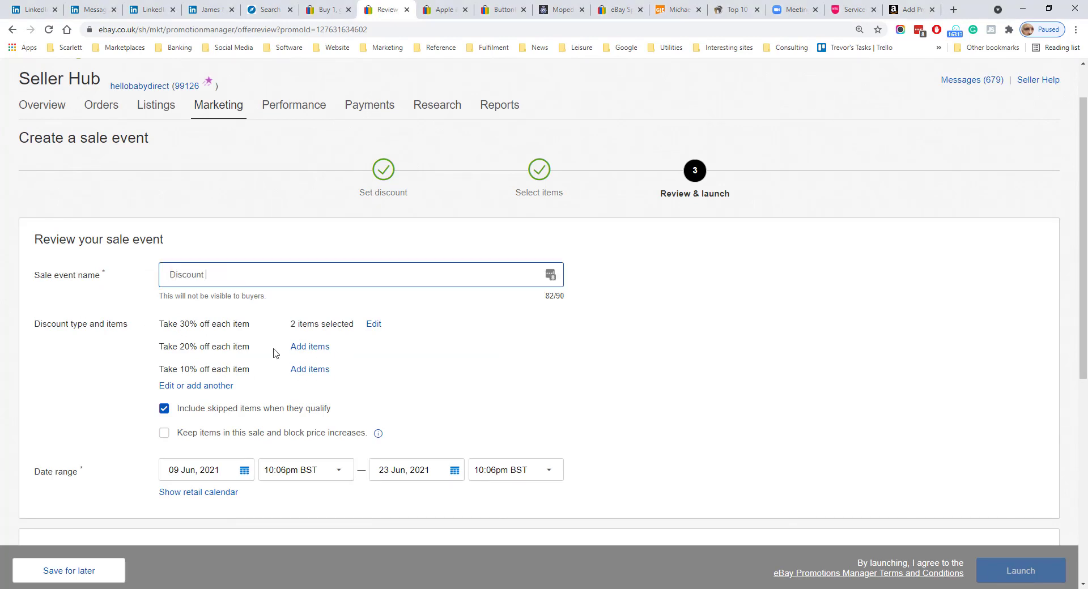
- Exclude discounted items and assign the Obaby changing bag and the Suncrest Magic Fairy chalkboard wall stickers to the 20% off level
click(292, 350)
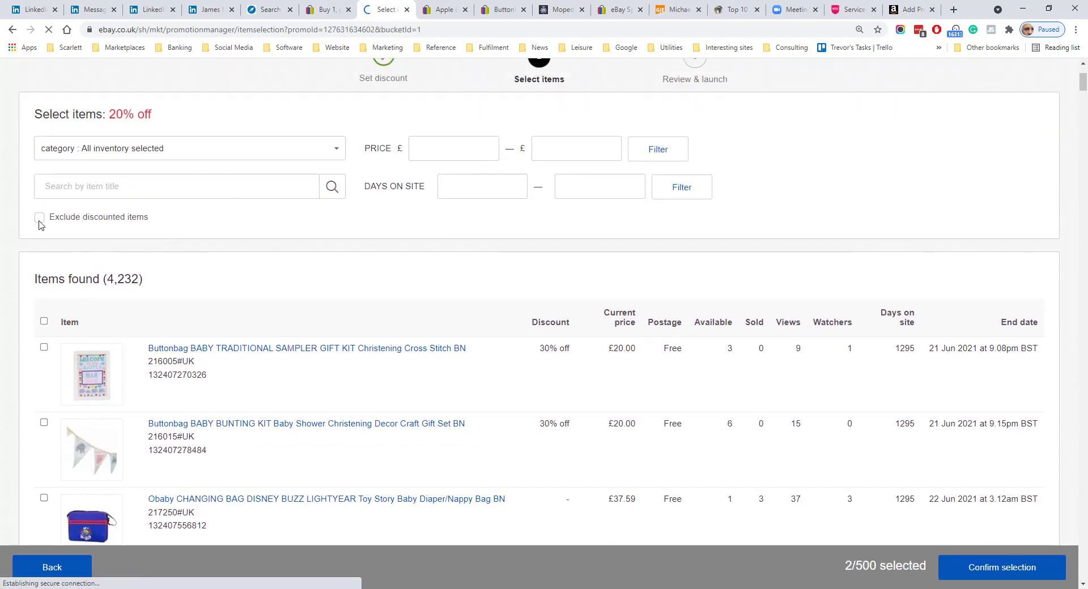
click(39, 220)
scroll(193, 340, down, 2)
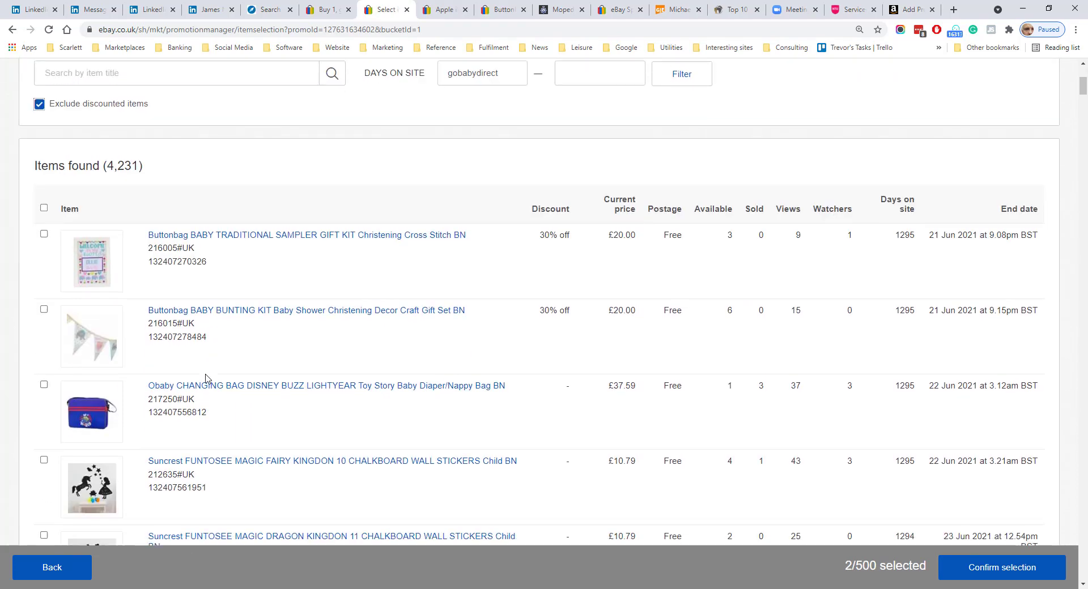
click(43, 385)
click(43, 460)
click(1002, 567)
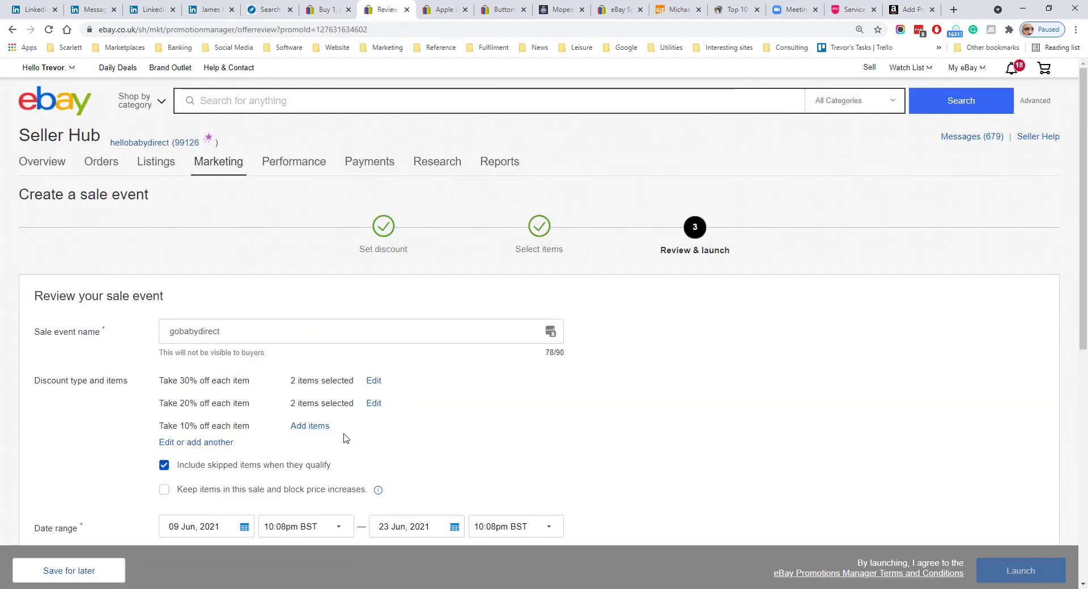
- Assign the Tomy Sandy Seal bath toy and the Buttonbag Butterflies & Bows sewing kit to the 10% off level
click(325, 419)
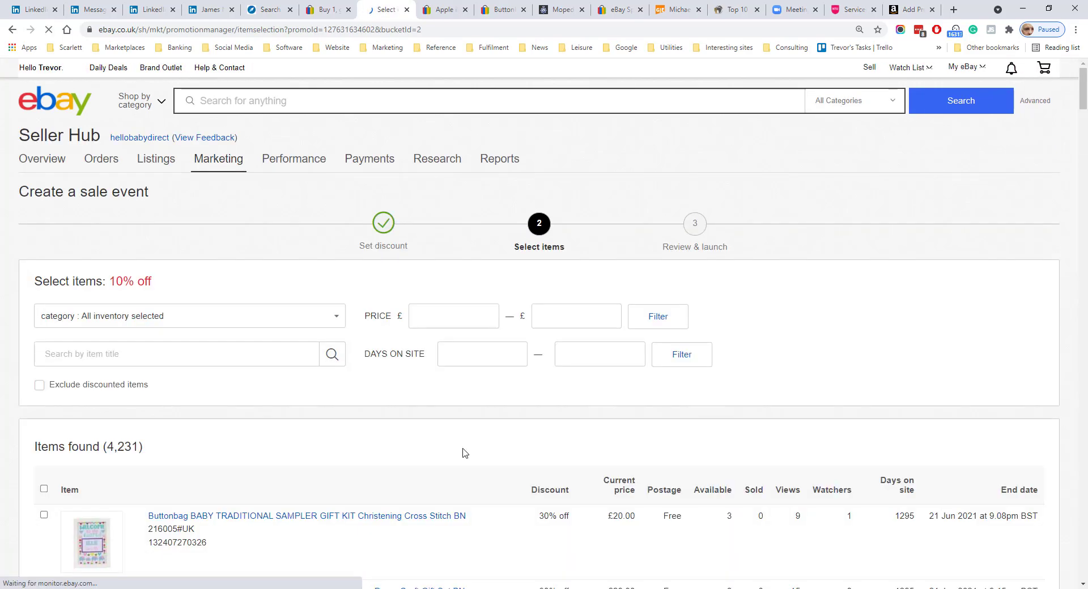
scroll(135, 465, down, 3)
click(43, 496)
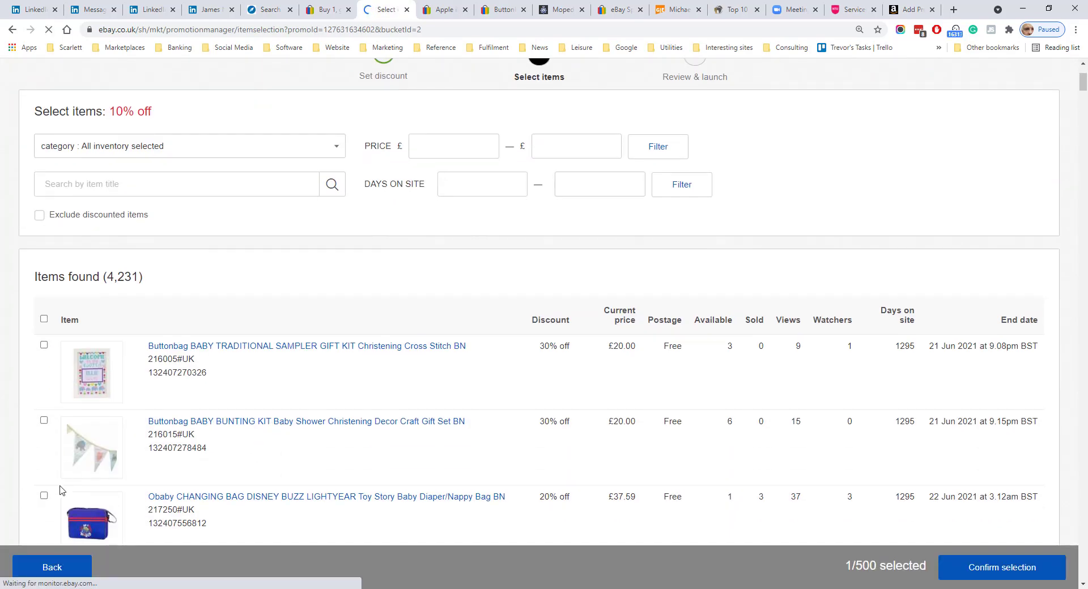
scroll(48, 453, down, 6)
click(44, 382)
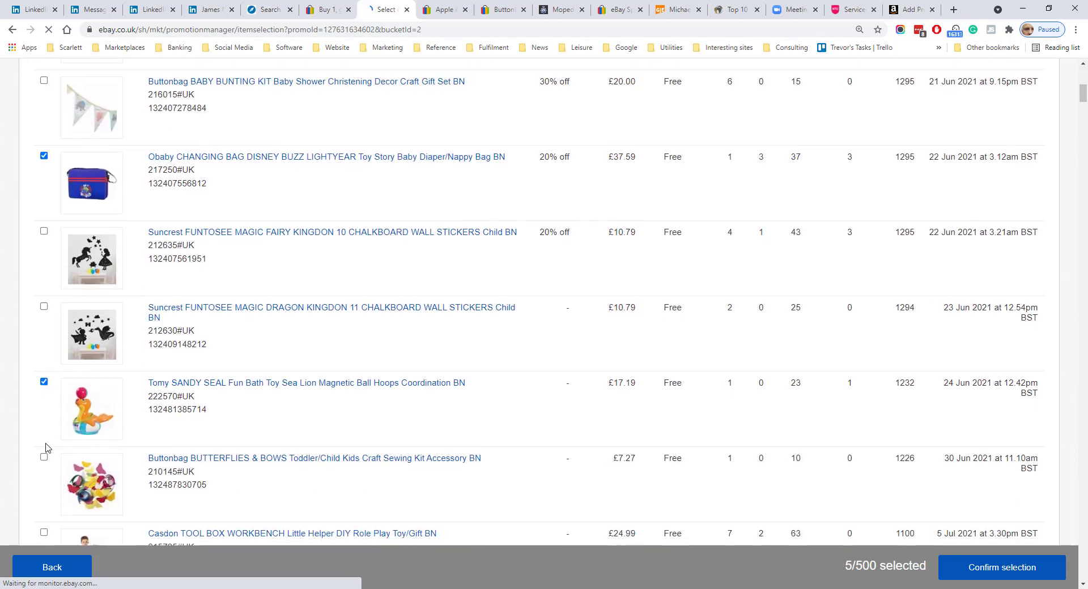
click(44, 457)
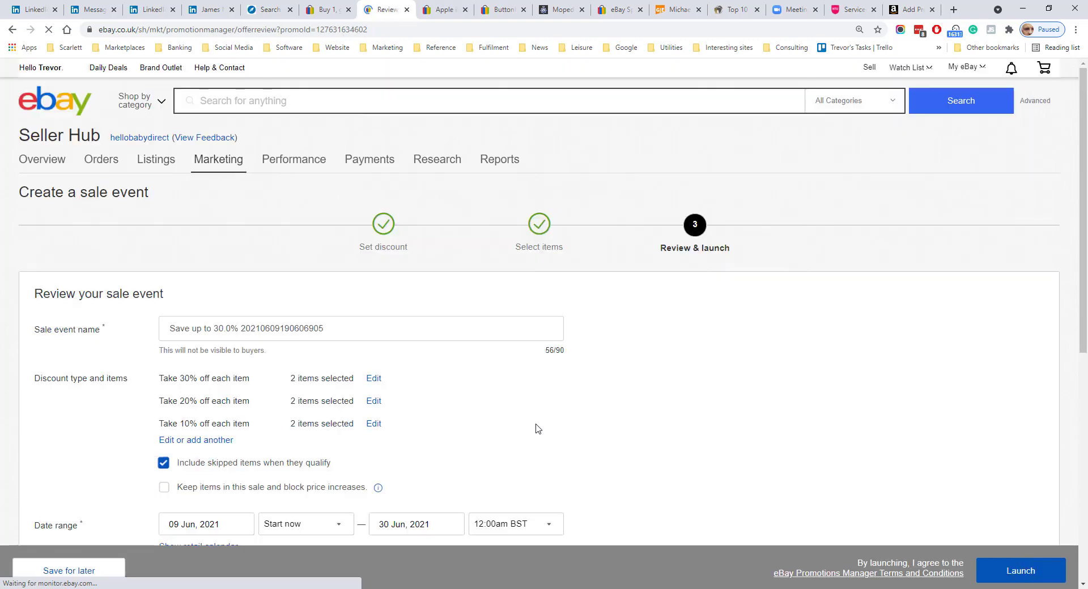
- Enter "Discount" as the sale event description in the banner section and launch the sale event
scroll(534, 427, down, 7)
click(292, 302)
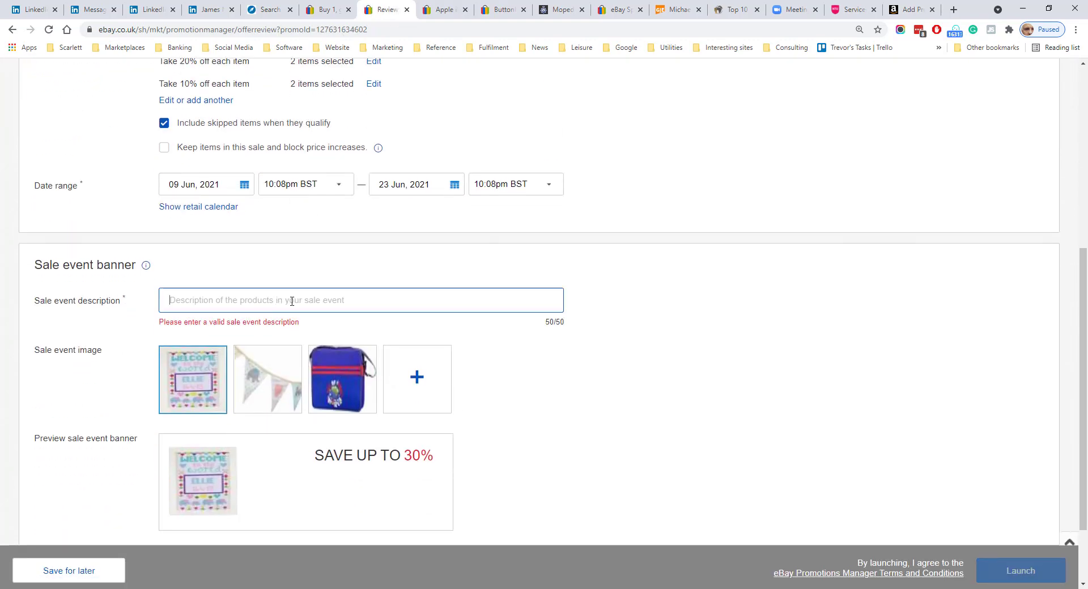
text(Disc un)
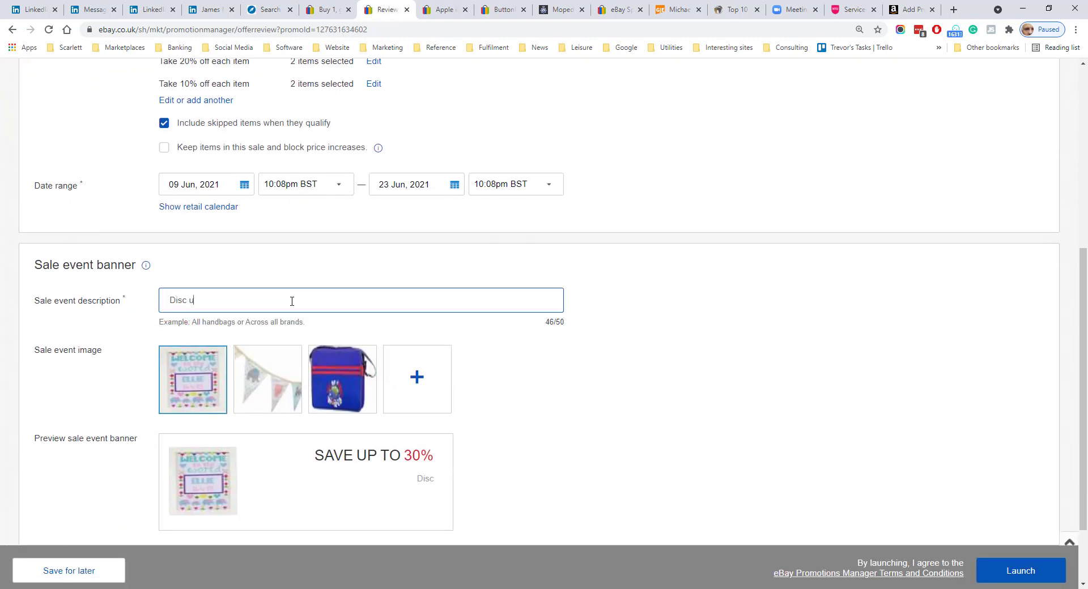
key(BackSpace)
key(BackSpace)
key(BackSpace)
text(ount)
scroll(409, 351, down, 2)
click(992, 571)
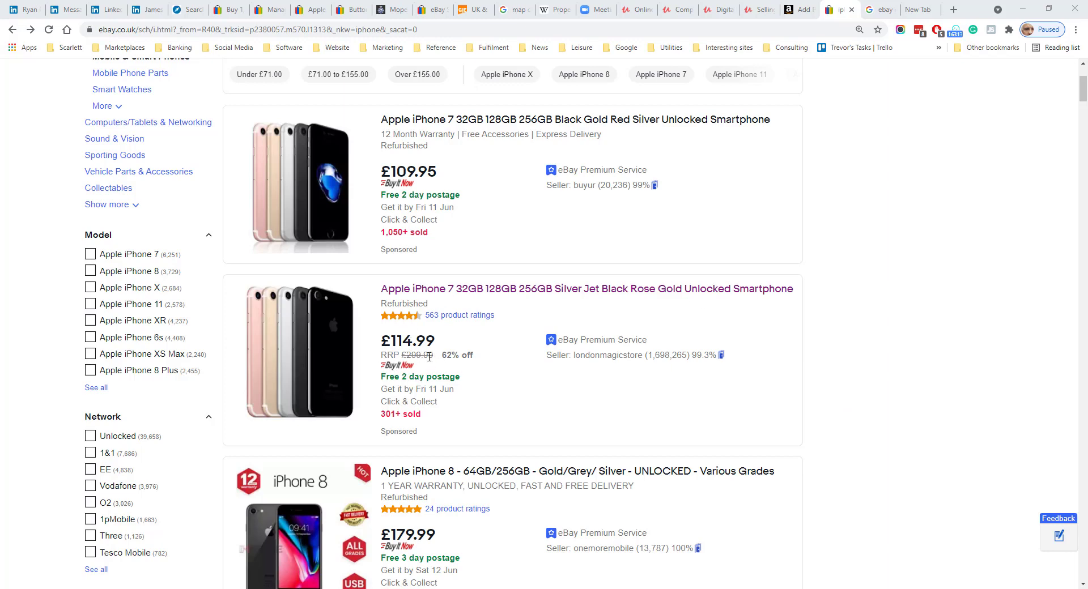
- Examine the marked-down price against RRP on the londonmagicstore Apple iPhone 7 search result
drag(441, 358, 483, 361)
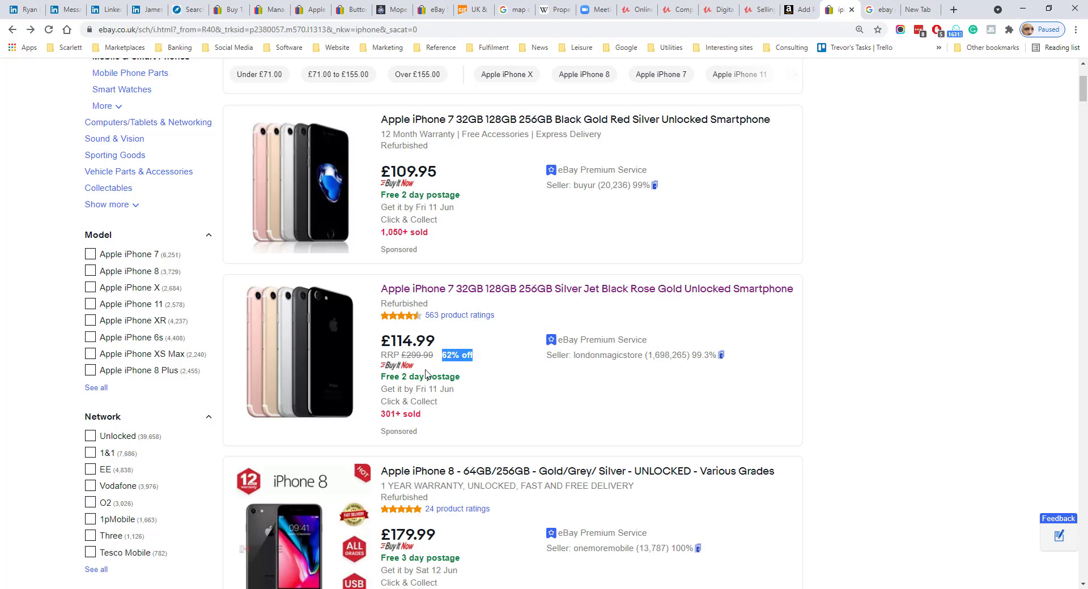
click(513, 291)
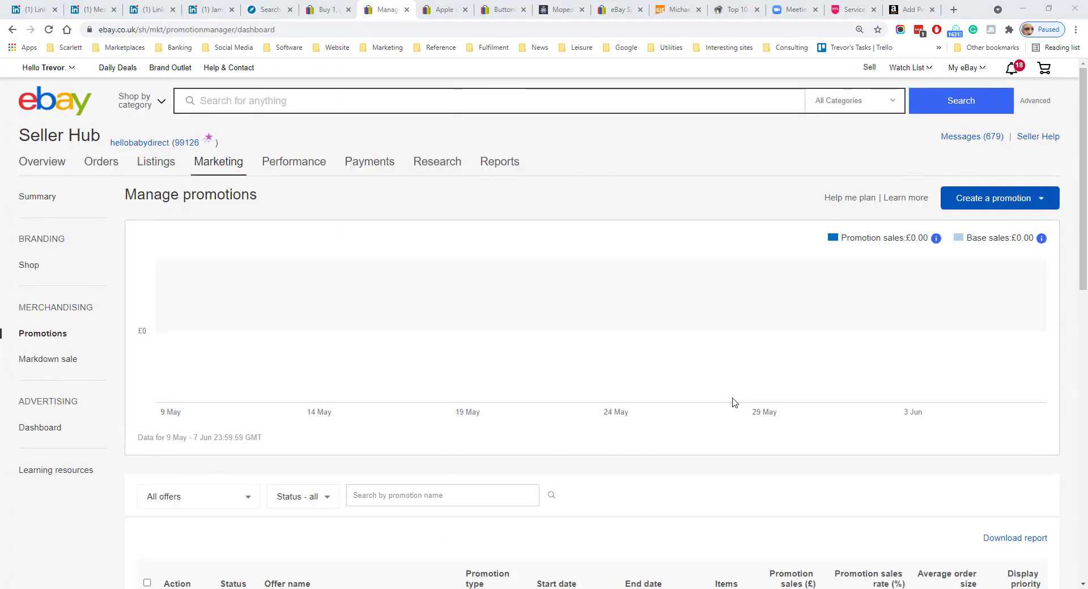
- Show the promotion types available to create from the promotions dashboard
click(1017, 203)
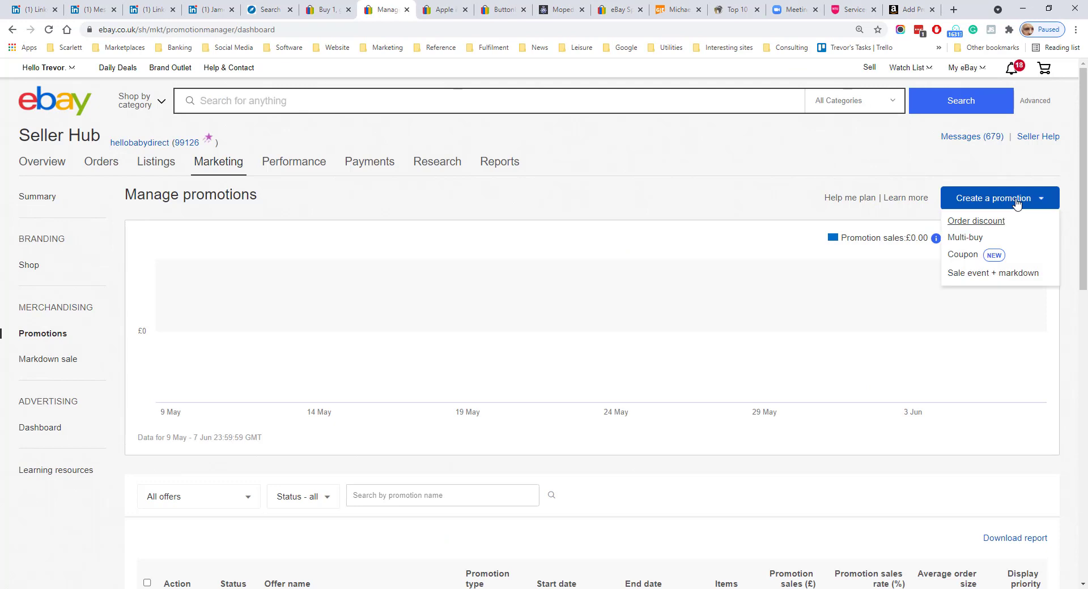